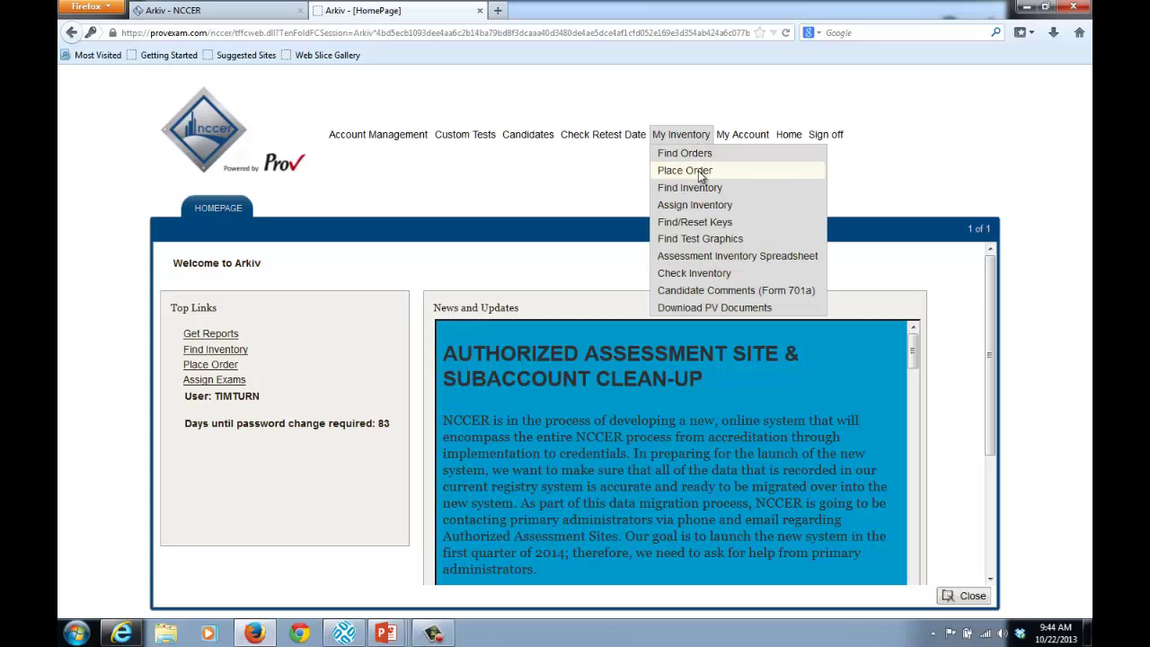
Step: Start a new exam order for the Mayberry West account and proceed to the exam selection
left_click(700, 173)
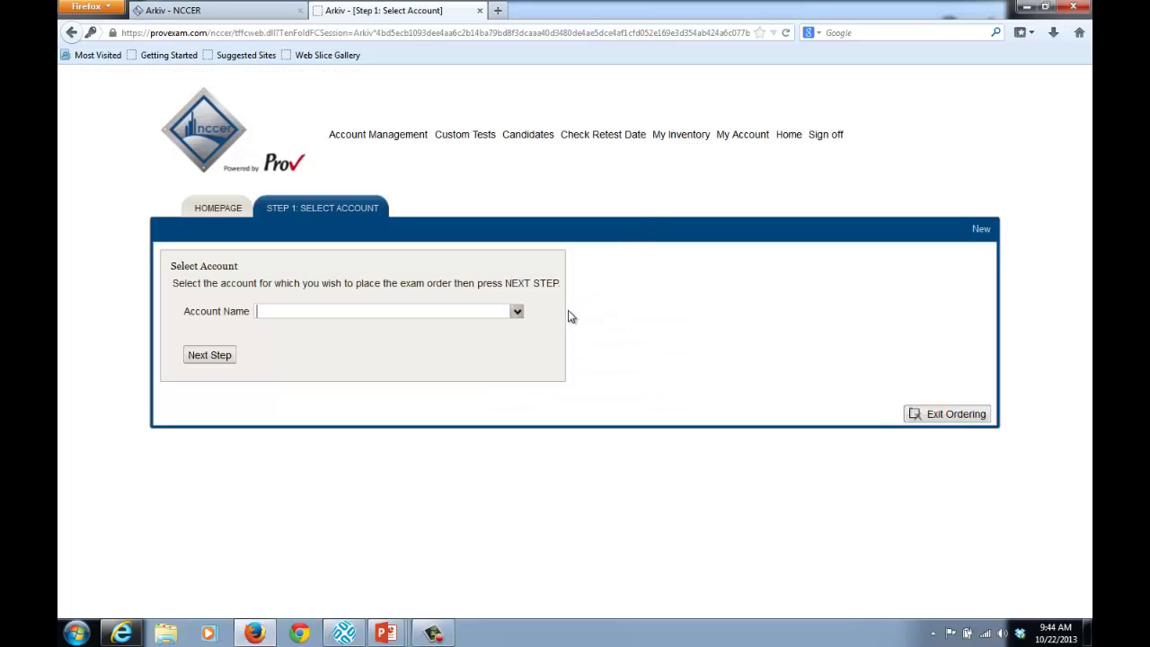
left_click(518, 313)
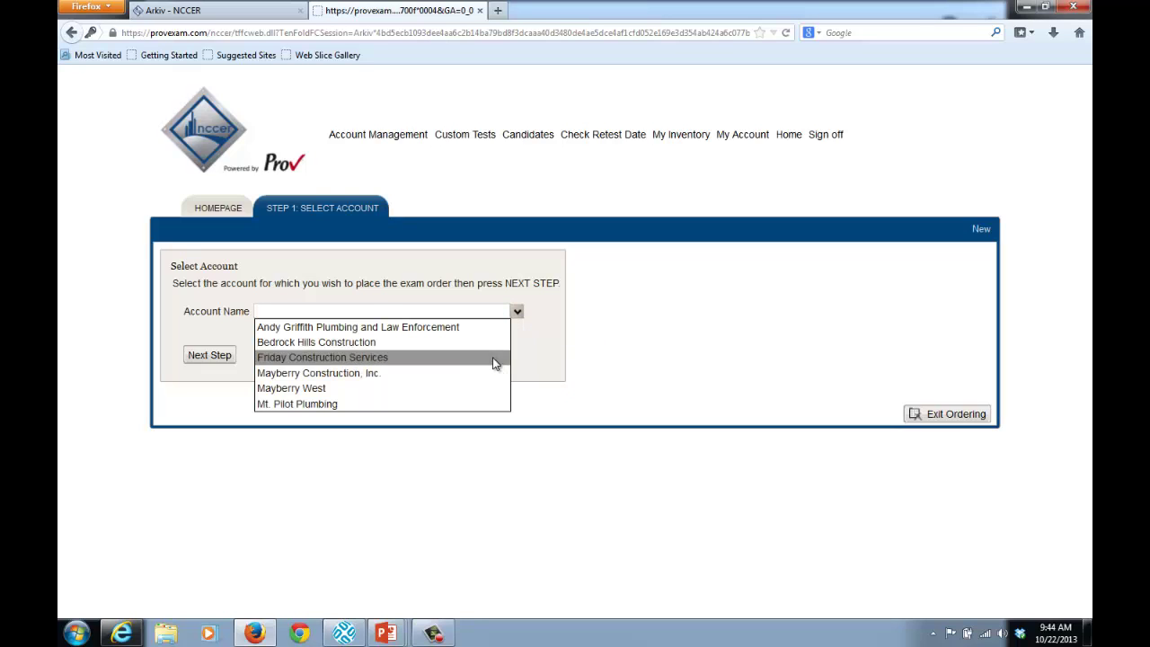
left_click(482, 387)
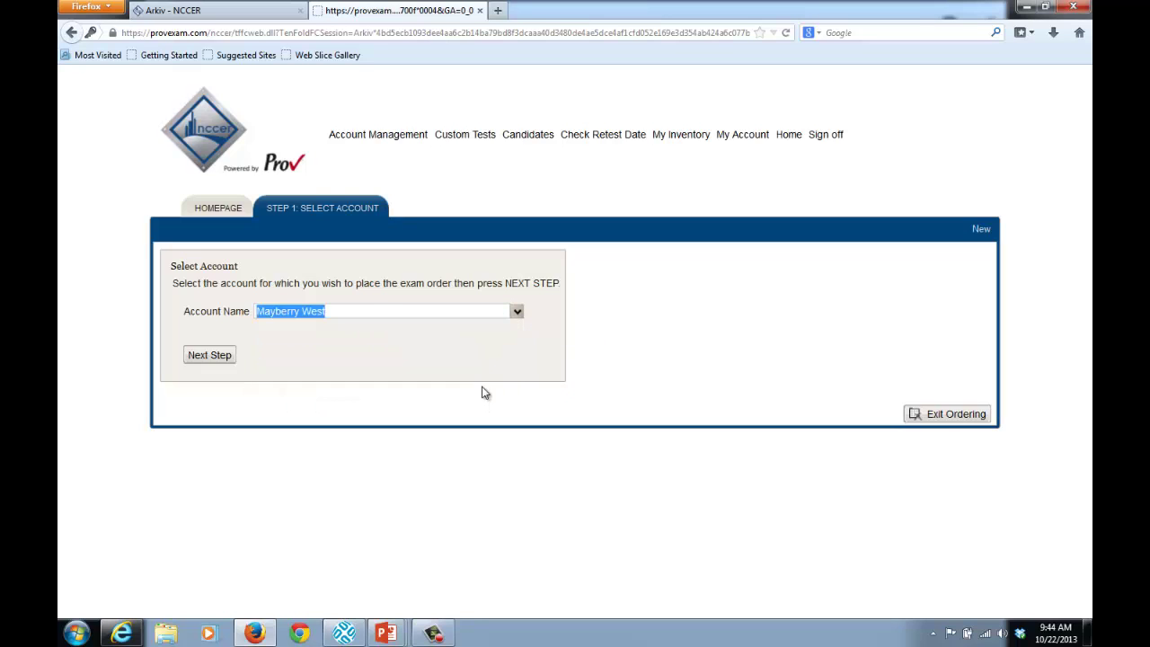
left_click(217, 358)
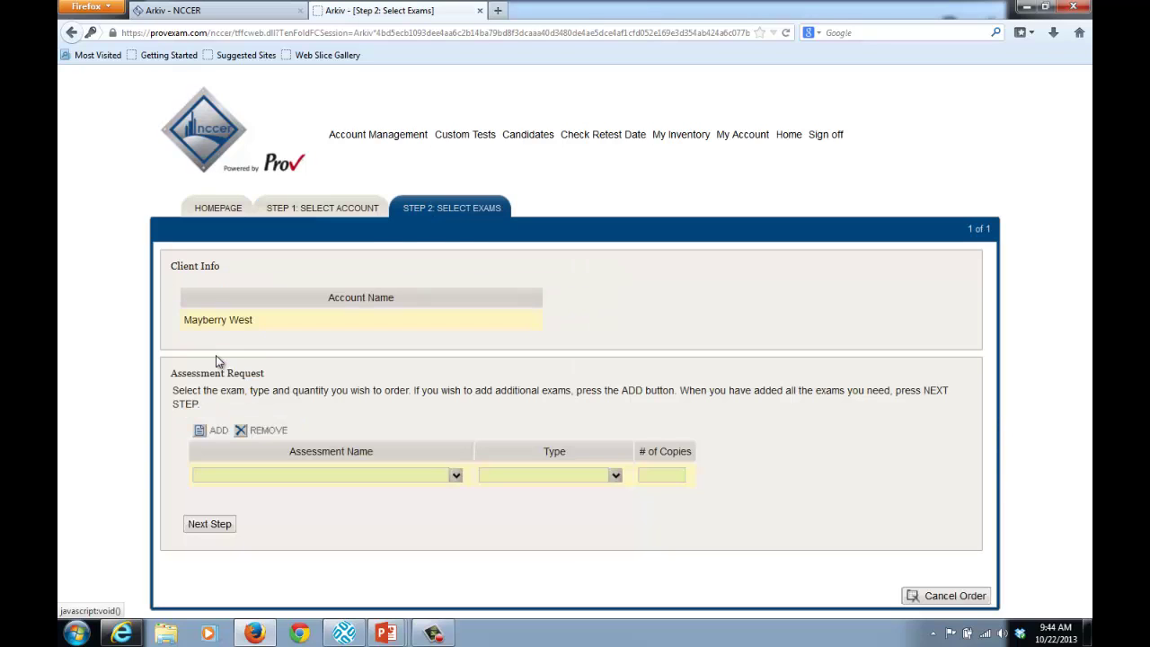
Step: Request 2 copies of the Concrete Finisher assessment in Paper/Pencil format
left_click(455, 477)
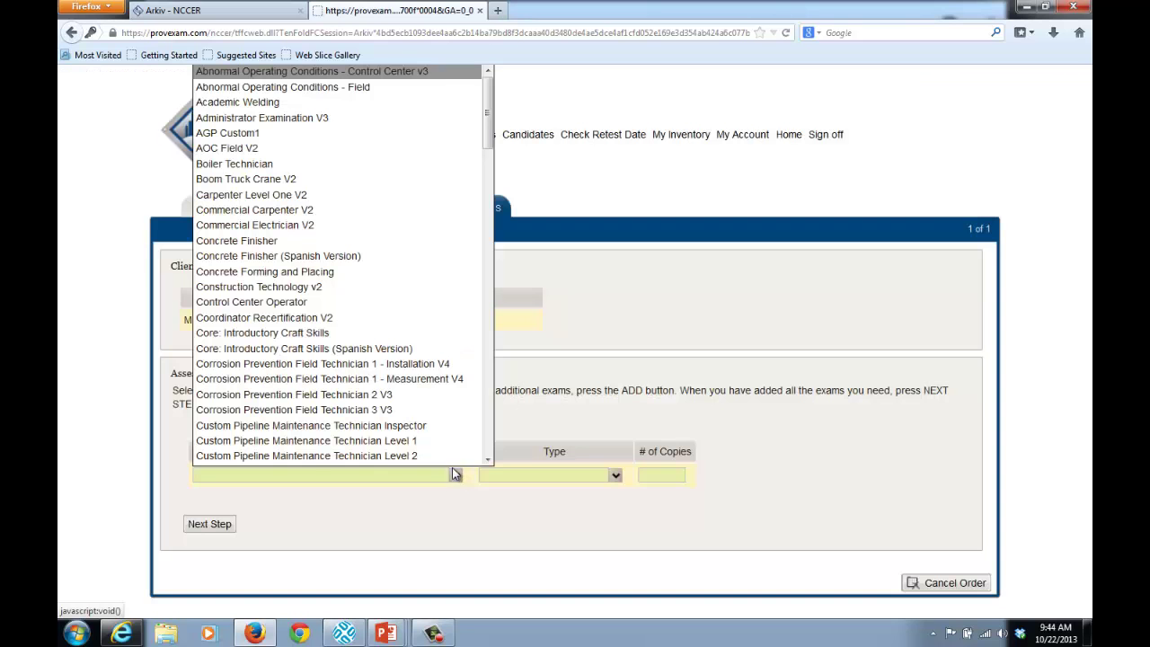
left_click(334, 240)
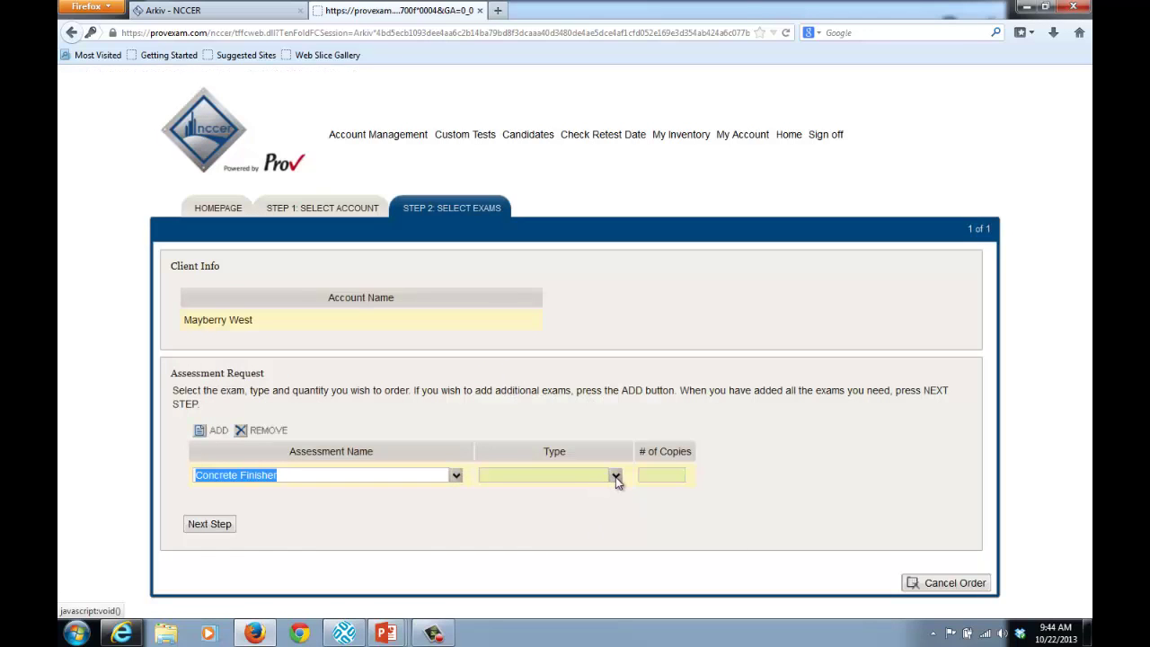
left_click(615, 476)
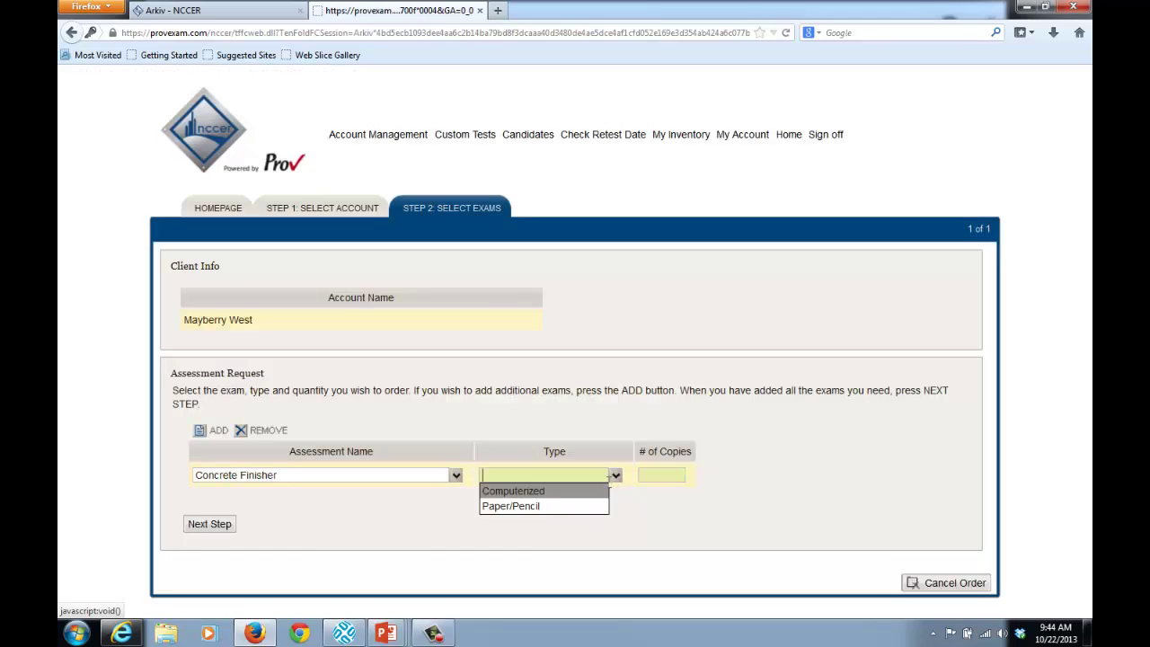
left_click(569, 506)
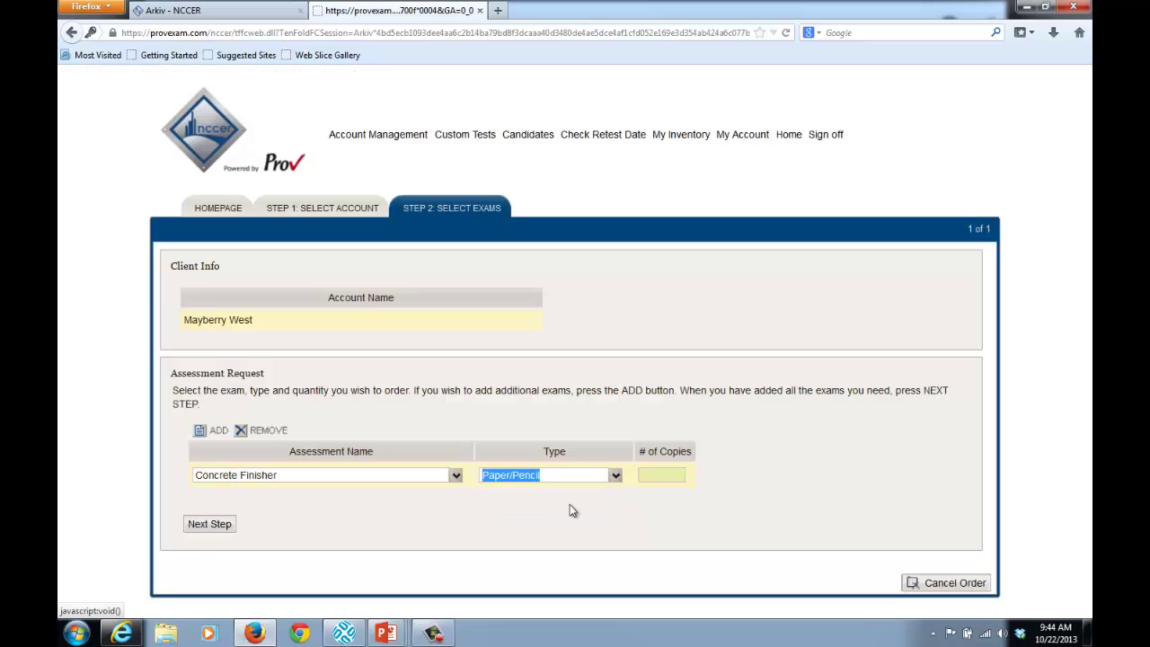
left_click(651, 474)
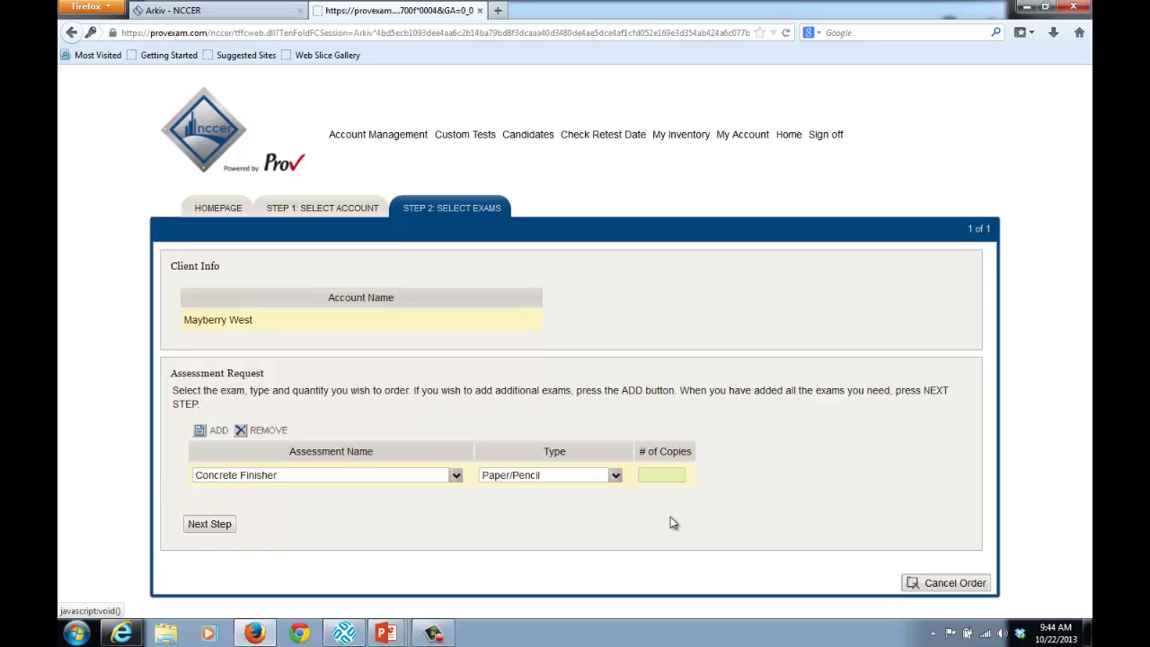
type("2")
Step: Add a second assessment line for 1 copy of Sample exam - Knowledge of states
left_click(220, 434)
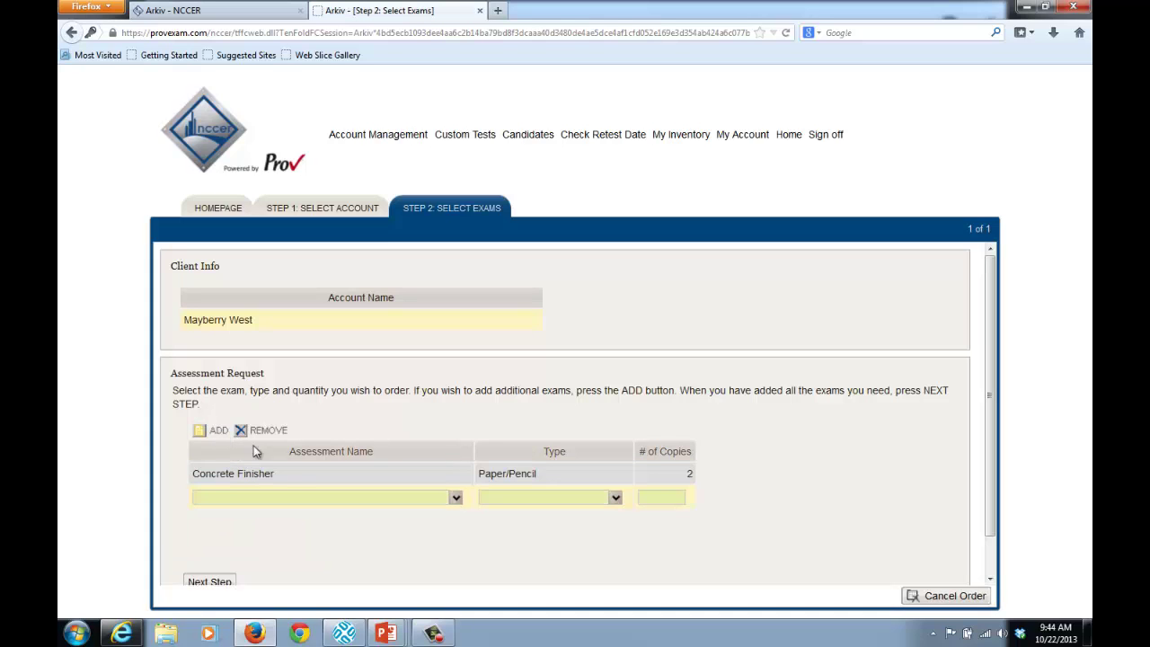
left_click(455, 500)
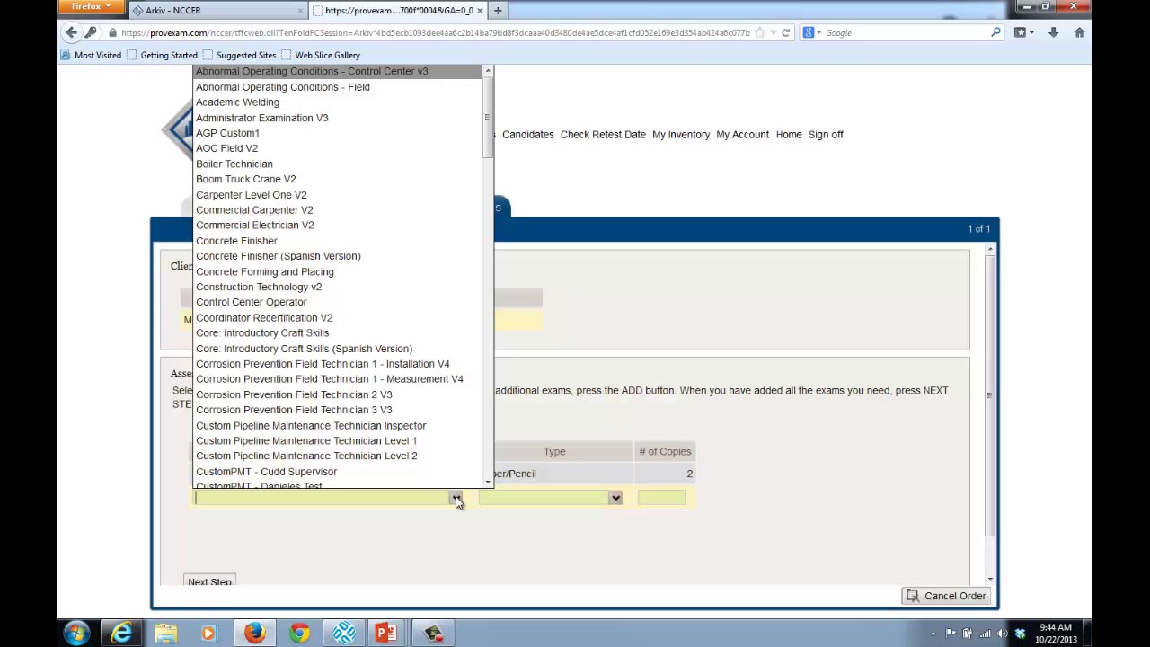
left_click_drag(489, 137, 490, 440)
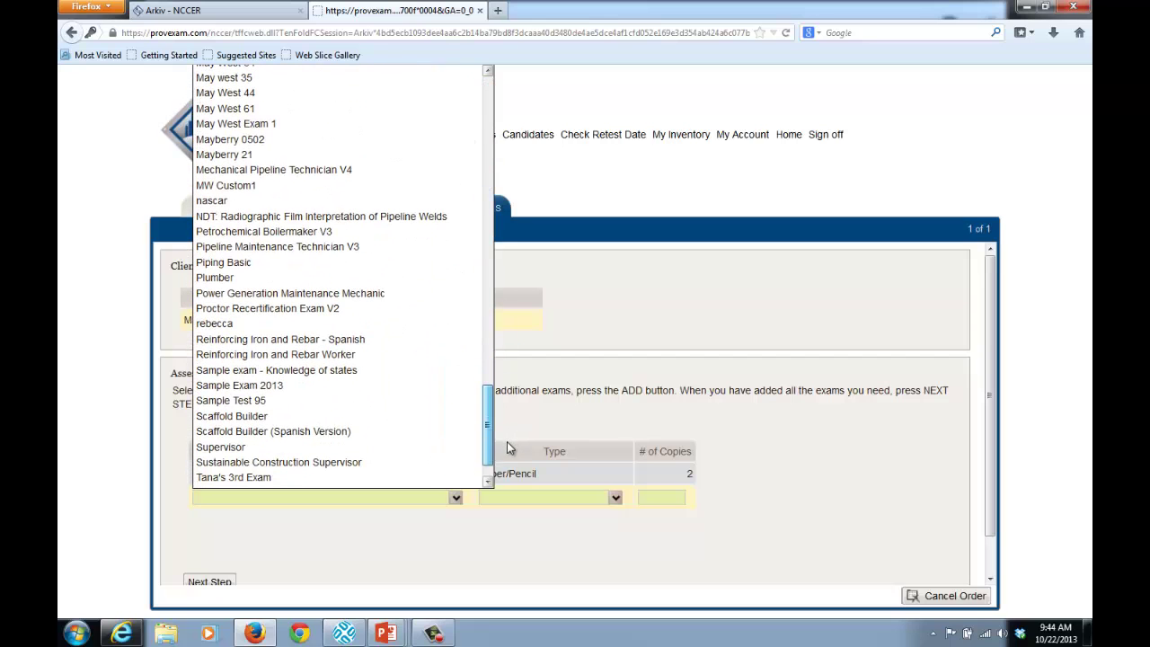
left_click(374, 369)
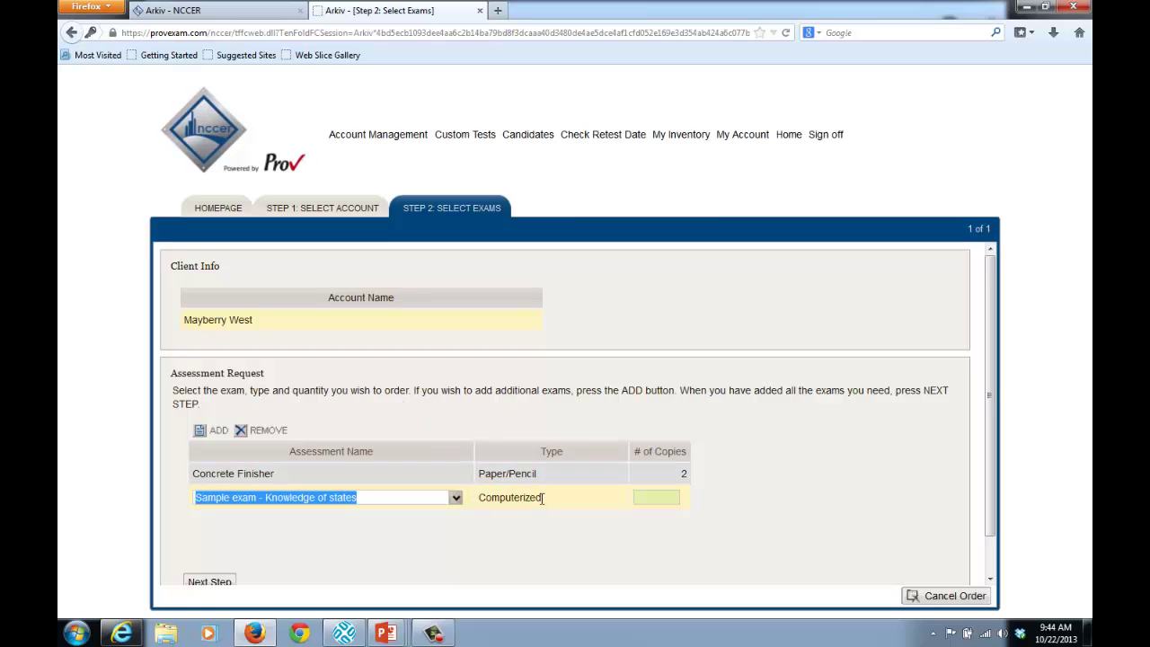
left_click(666, 498)
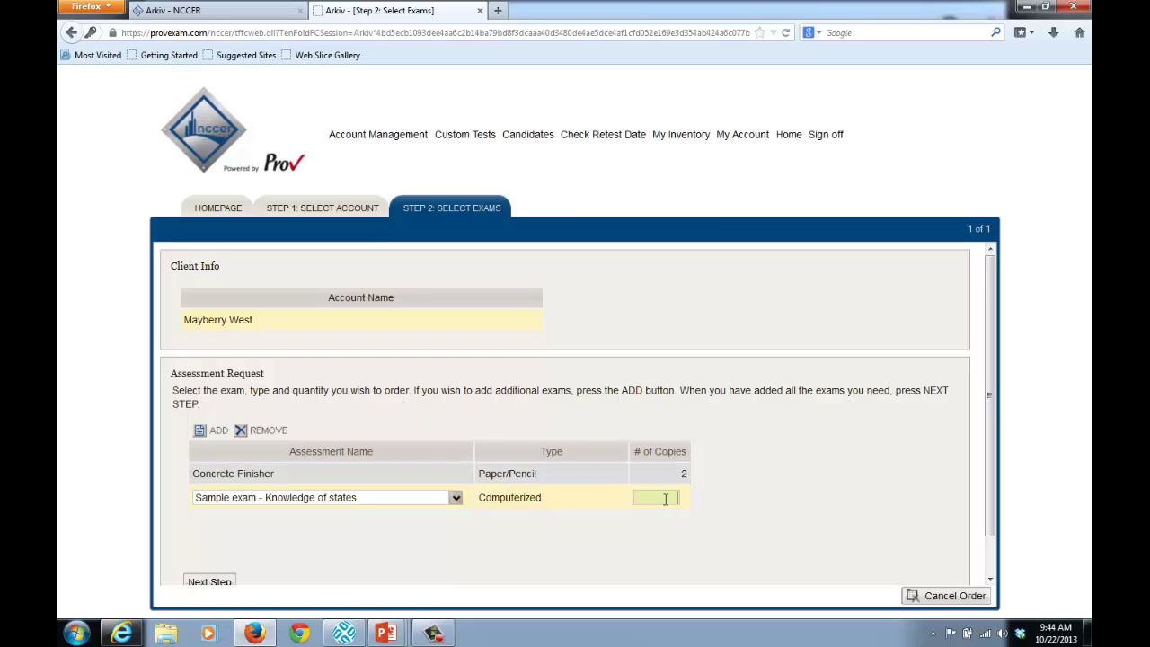
type("1")
Step: Change the copies to 1 for Concrete Finisher and 3 for Sample exam - Knowledge of states, and proceed to order submission
left_click(410, 473)
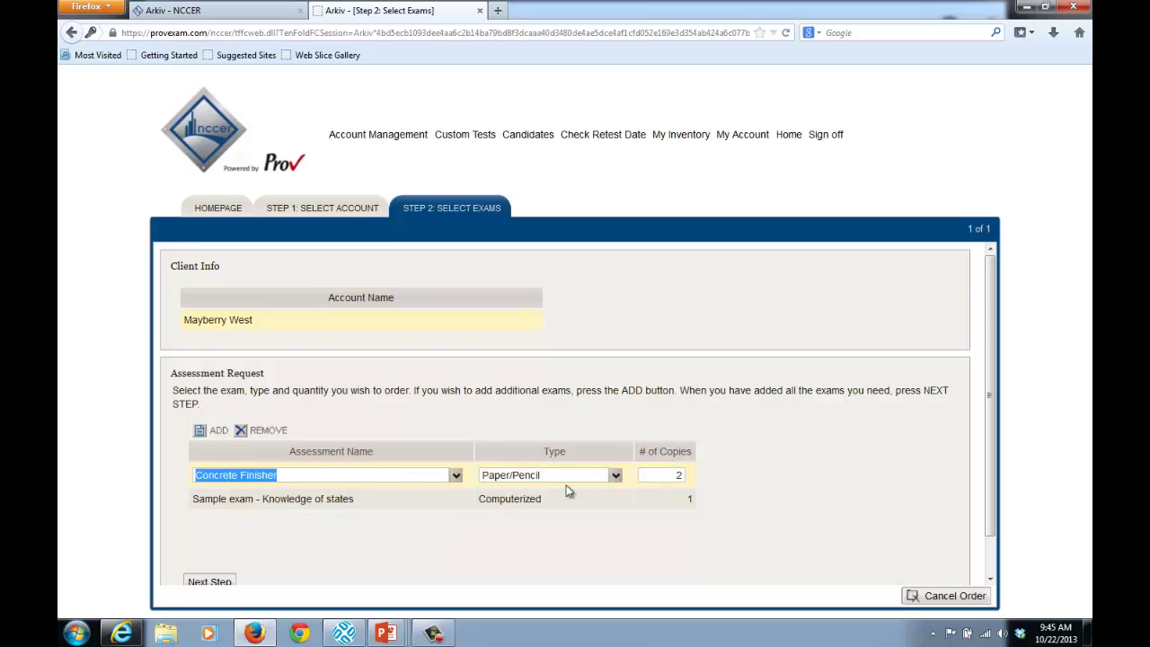
left_click_drag(668, 476, 685, 480)
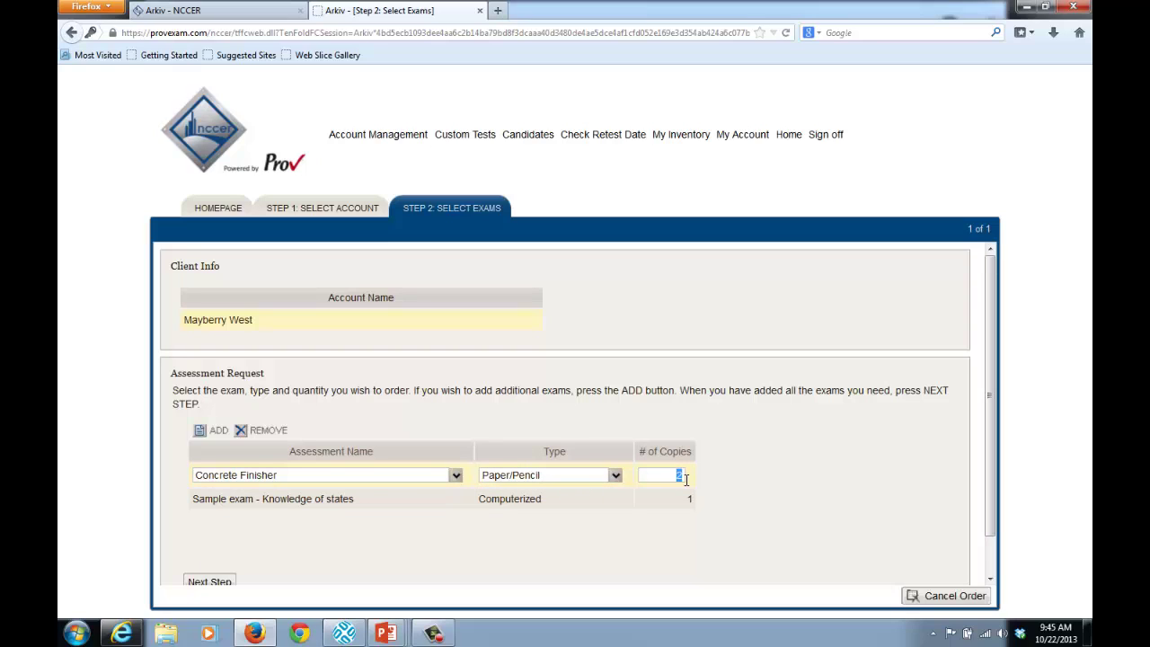
type("1")
left_click(665, 499)
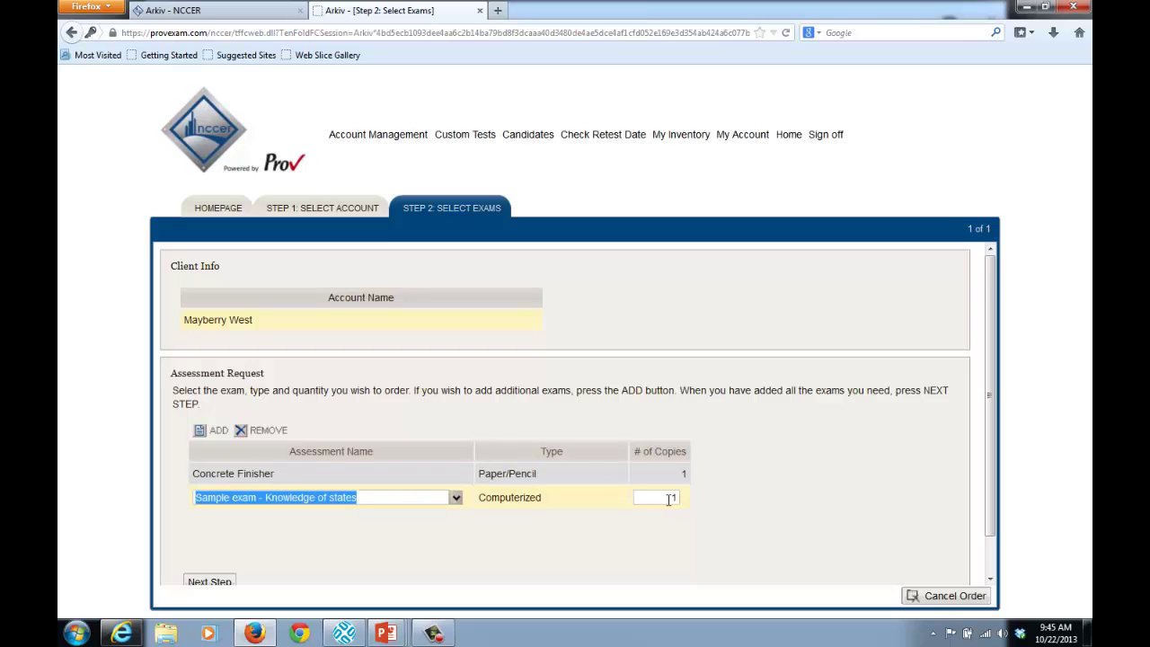
left_click_drag(669, 499, 680, 500)
type("3")
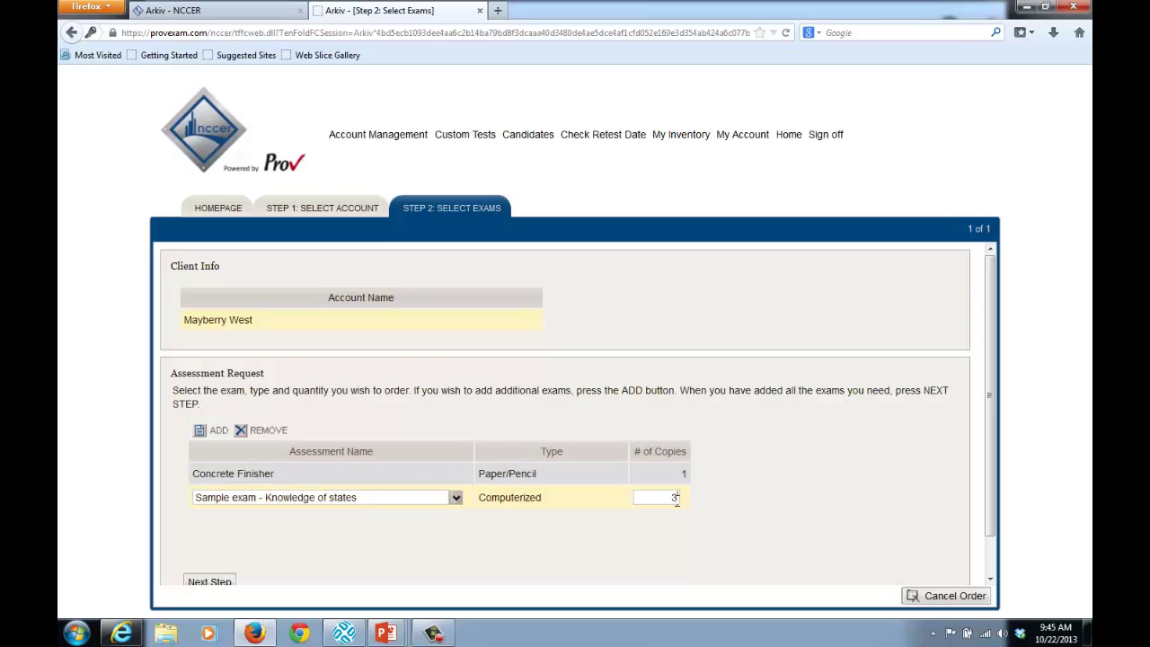
left_click(223, 583)
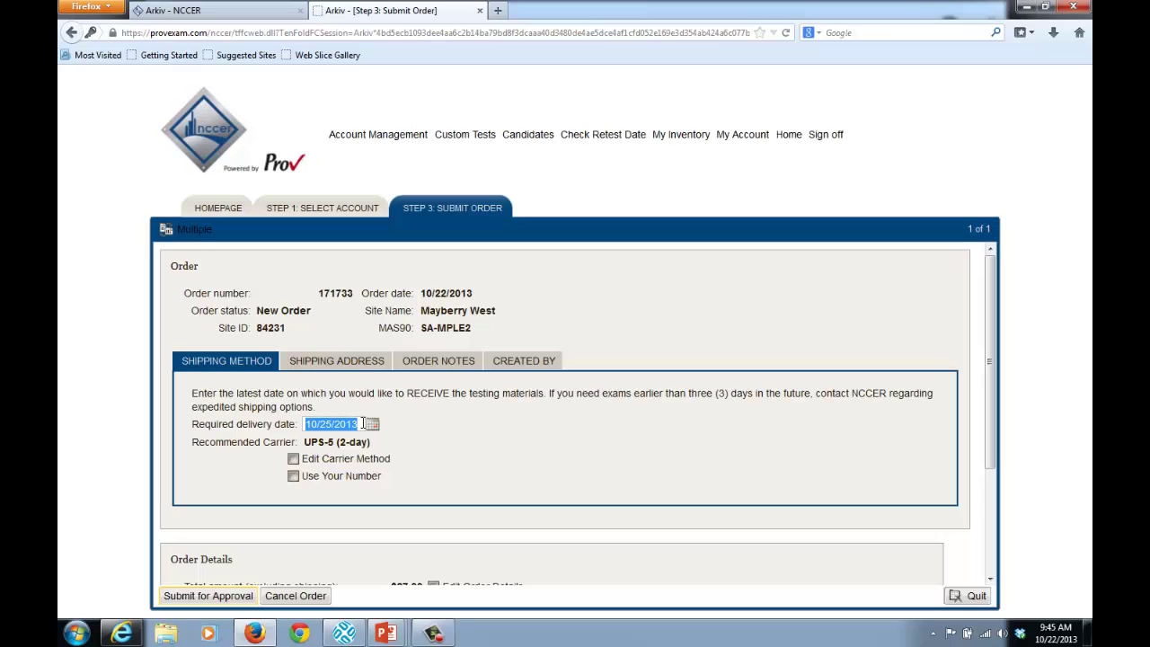
left_click(363, 423)
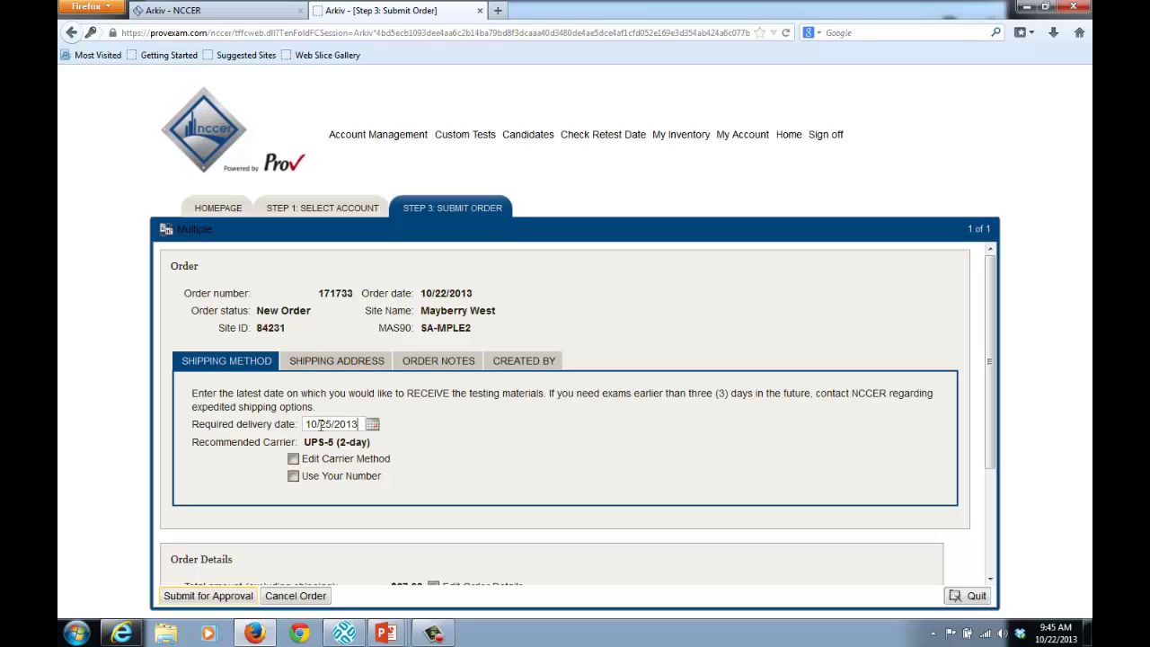
left_click_drag(320, 425, 330, 427)
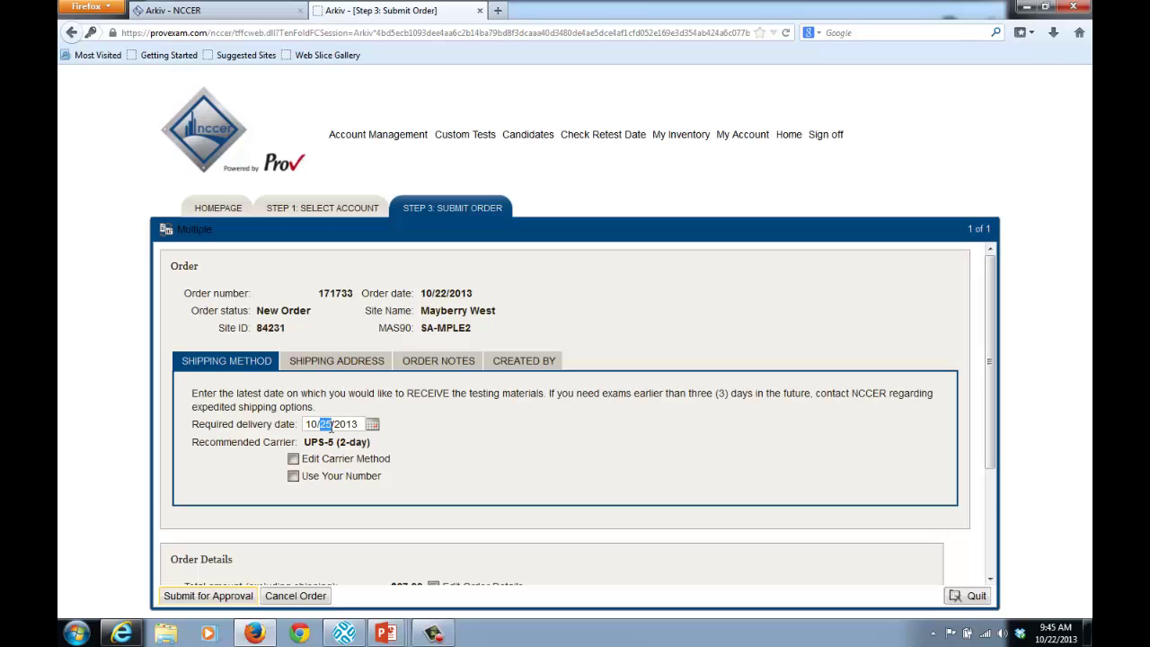
left_click(360, 426)
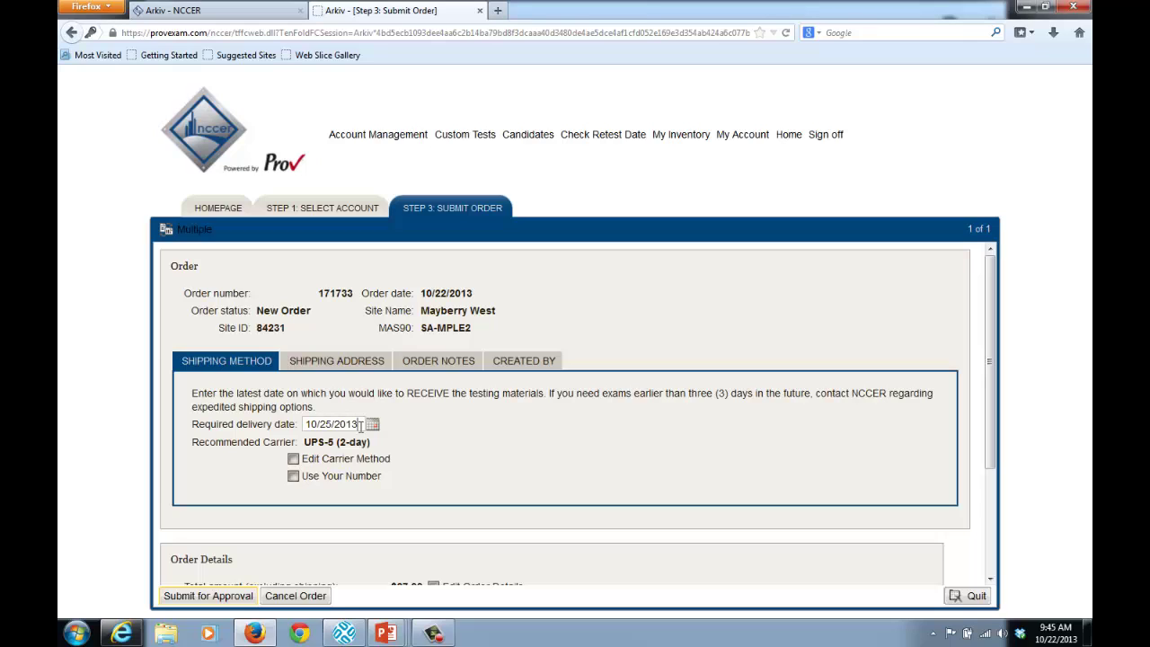
Step: Enable editing of the carrier method and set the recommended carrier to FedEx-3 Standard Overnight (Next-day by 3 p.m.)
left_click(294, 460)
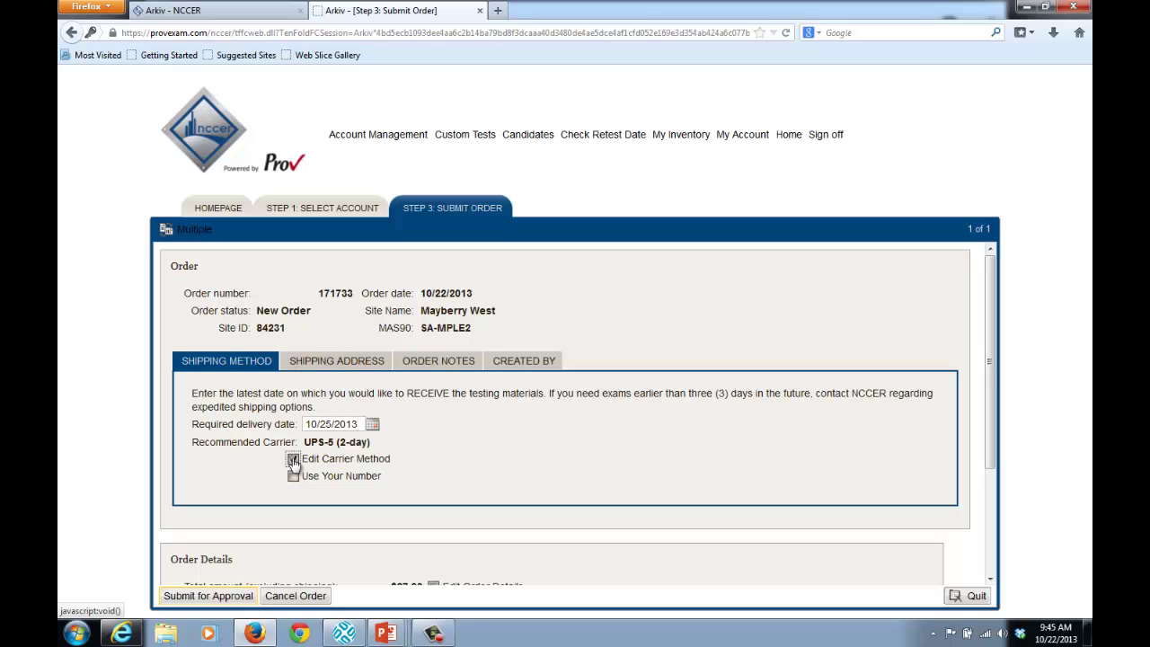
left_click(355, 362)
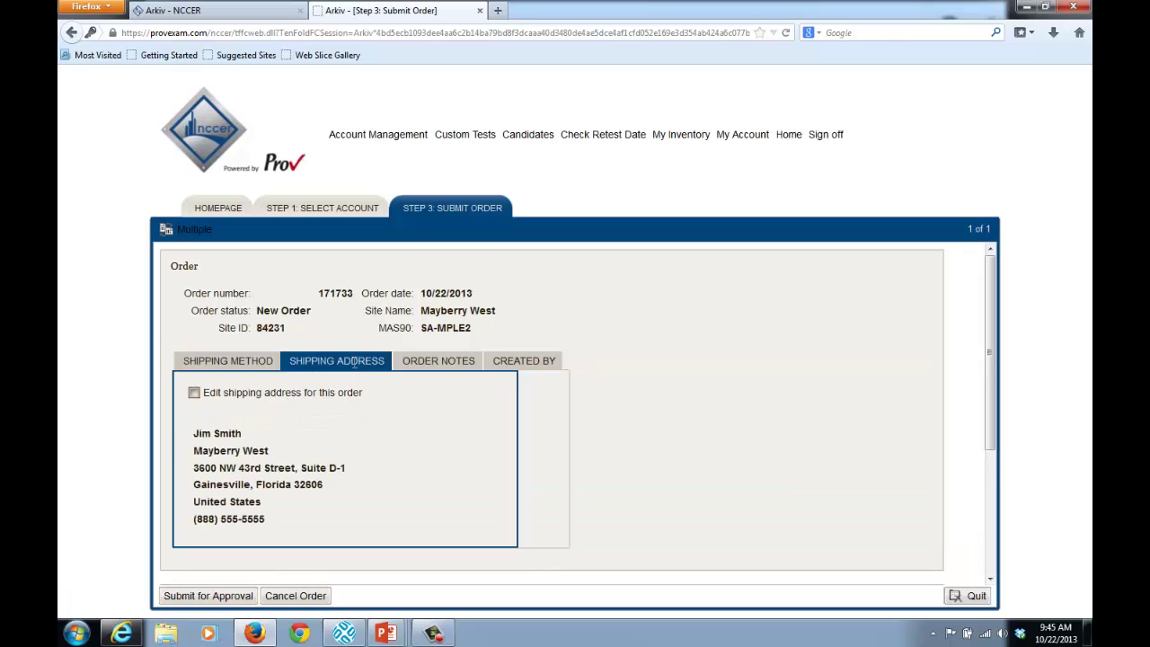
left_click(259, 366)
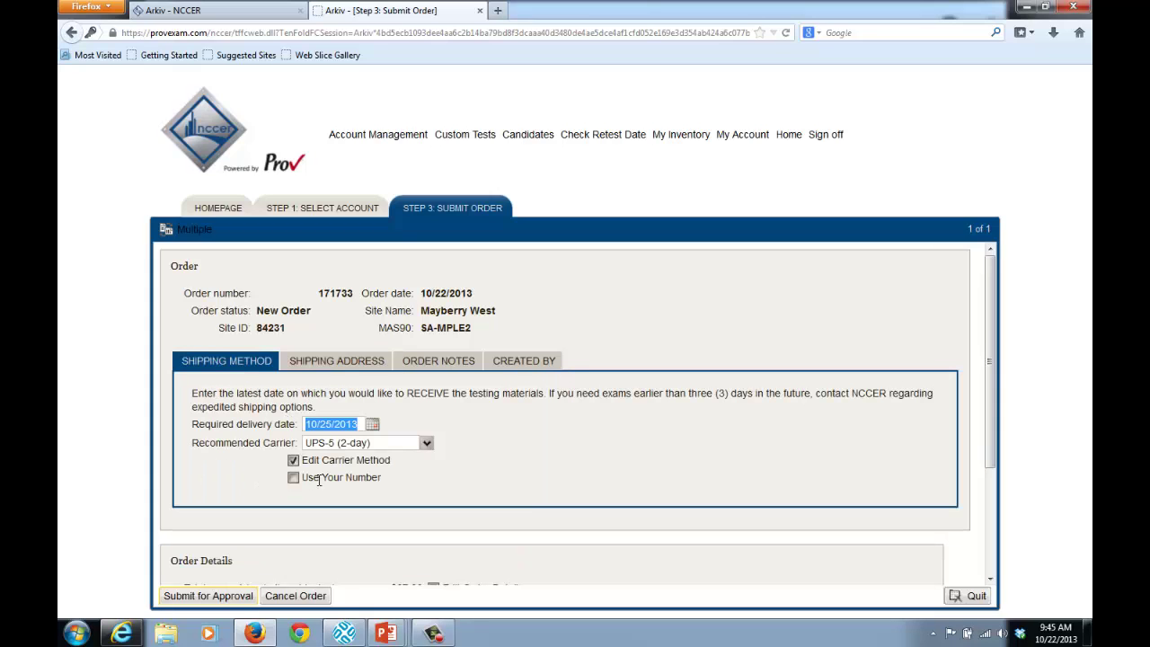
left_click(427, 443)
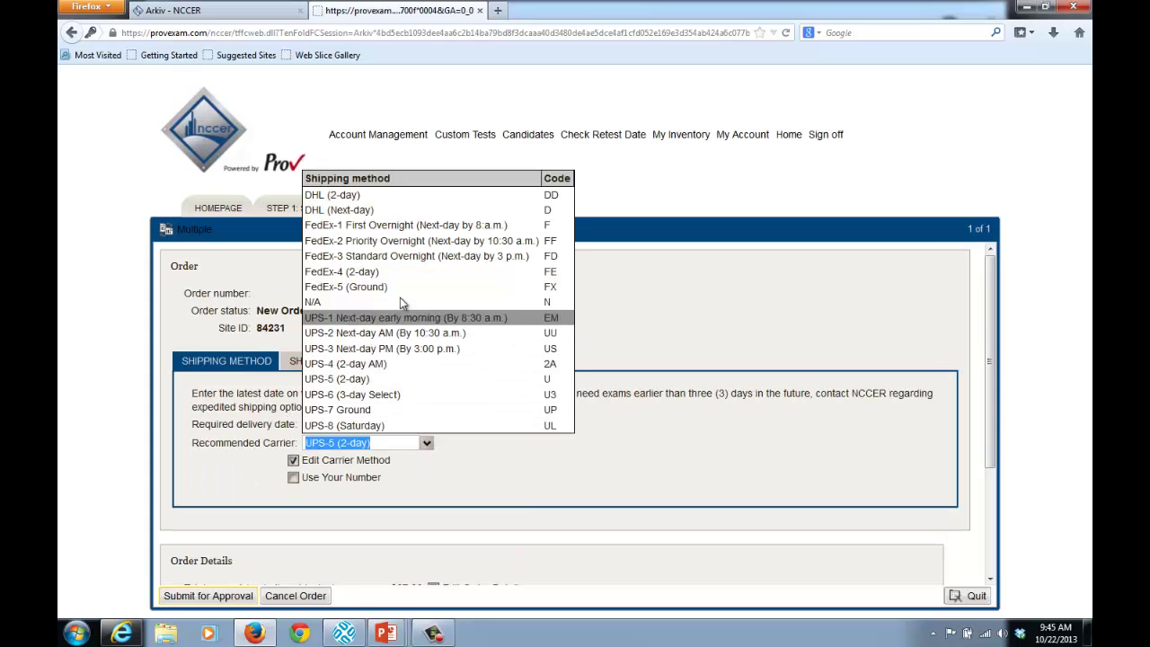
left_click(413, 258)
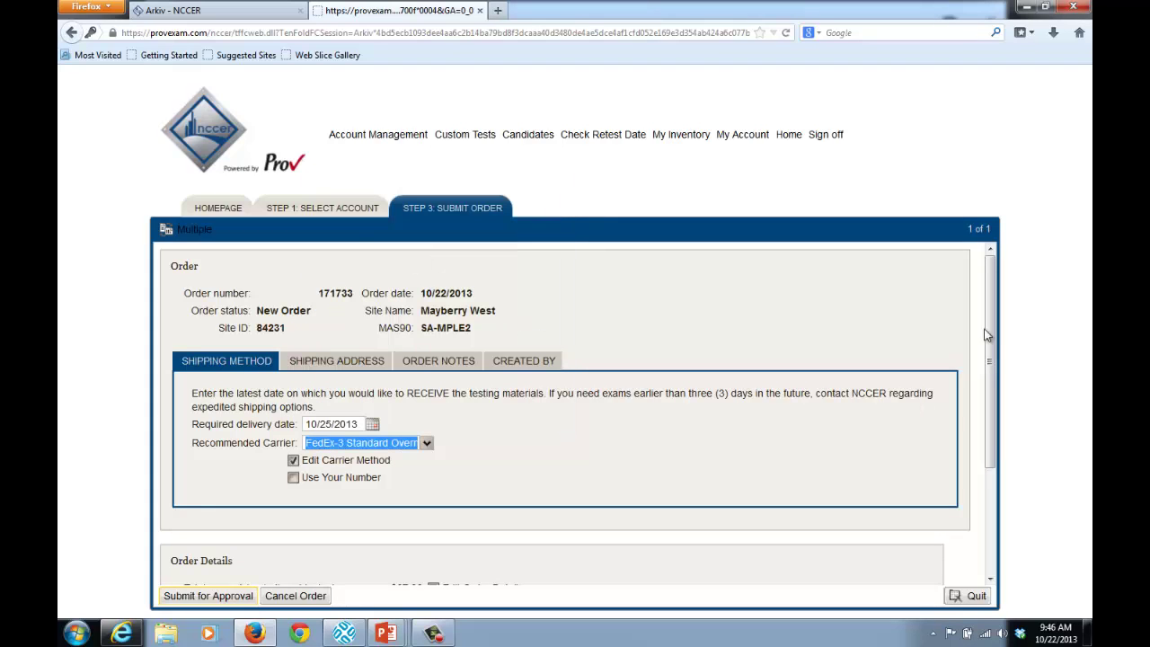
Step: Review the shipping address, and enter the purchase order number as customer reference and "I need this order expedited." as shipping notes
left_click_drag(989, 352, 989, 435)
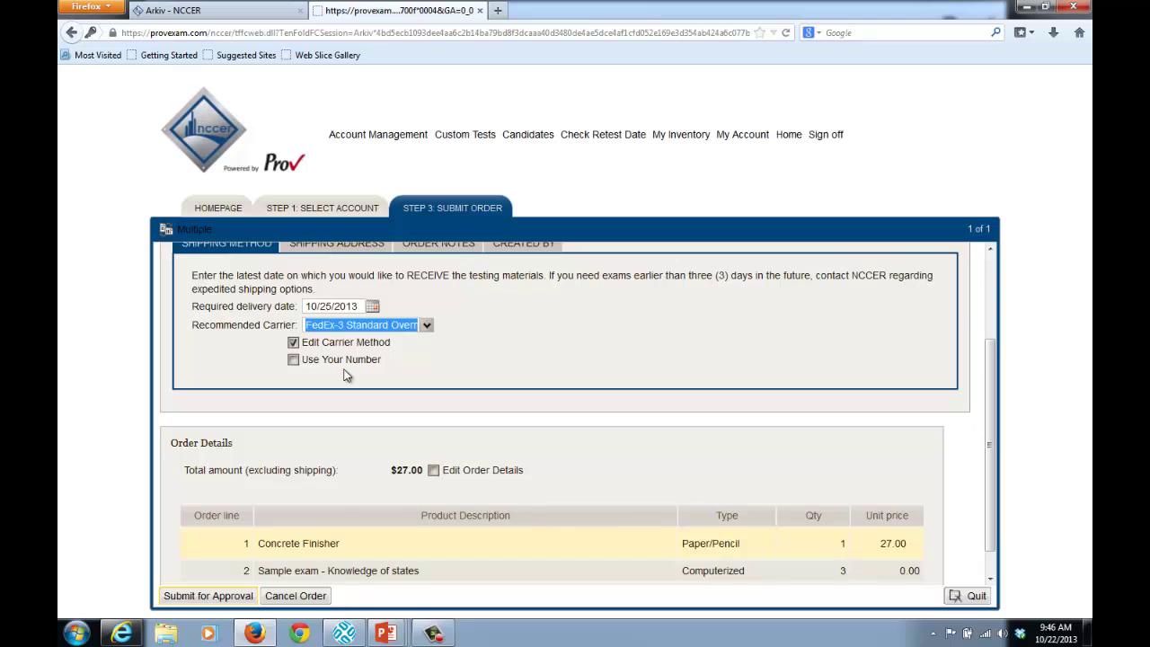
left_click(344, 246)
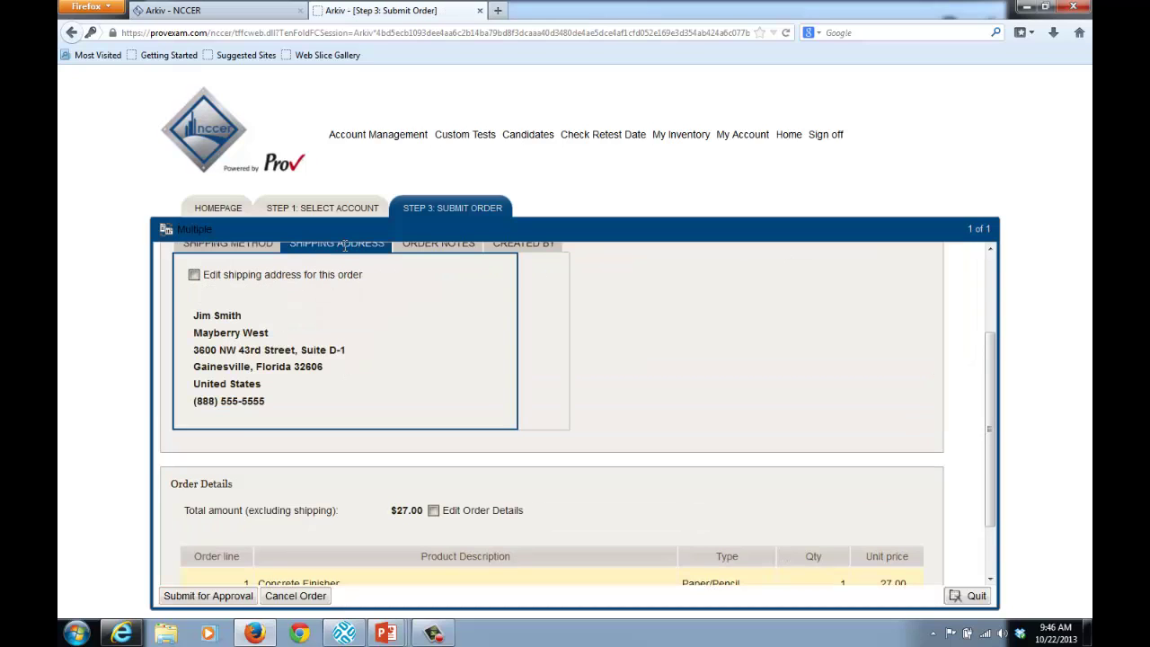
left_click_drag(991, 409, 993, 379)
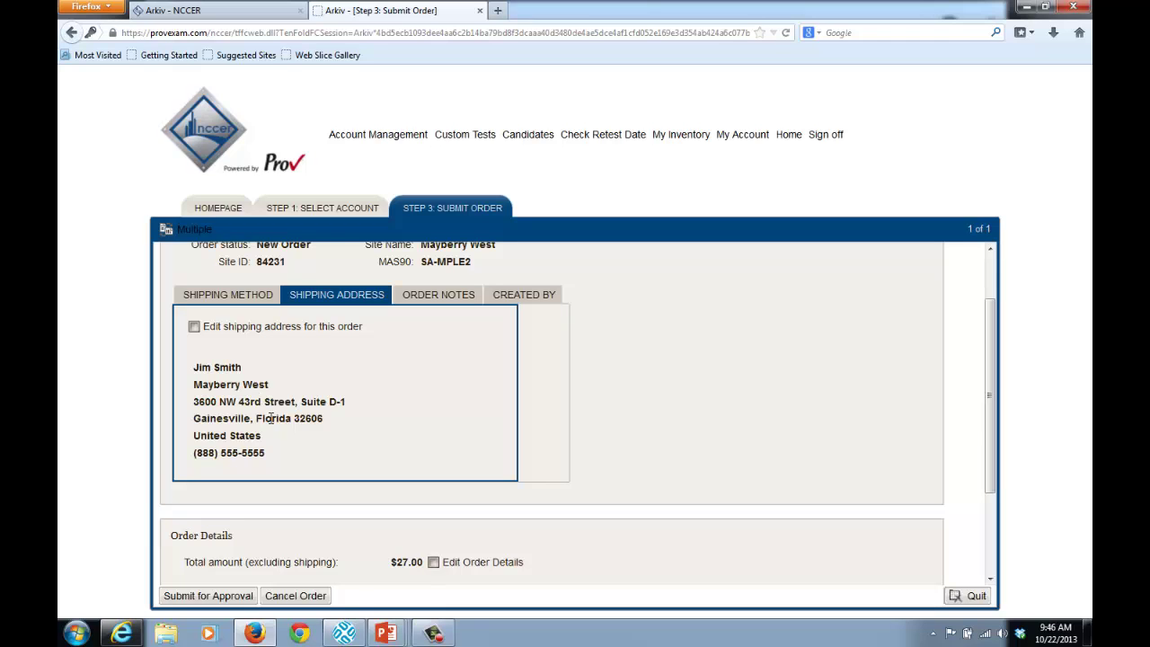
left_click(451, 299)
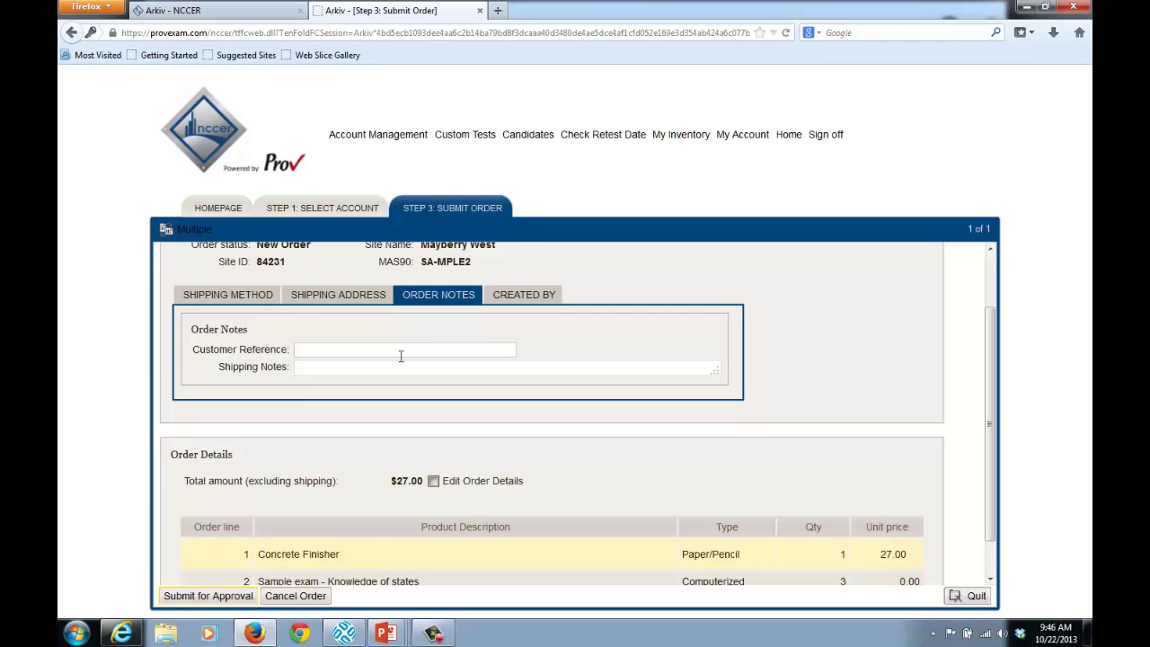
left_click(409, 346)
type("PO 9874")
key("Tab")
type("I nee")
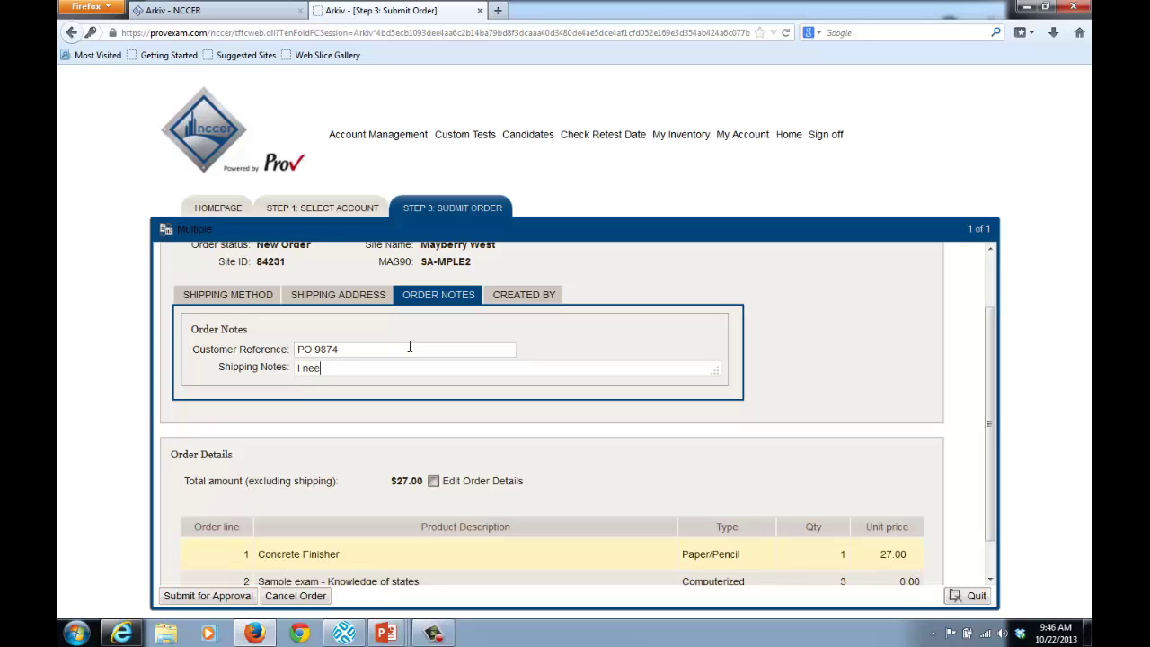
type("d this order expedited.")
Step: Check the order details and total, submit the order for approval, and open its printable order details
left_click_drag(993, 428, 992, 467)
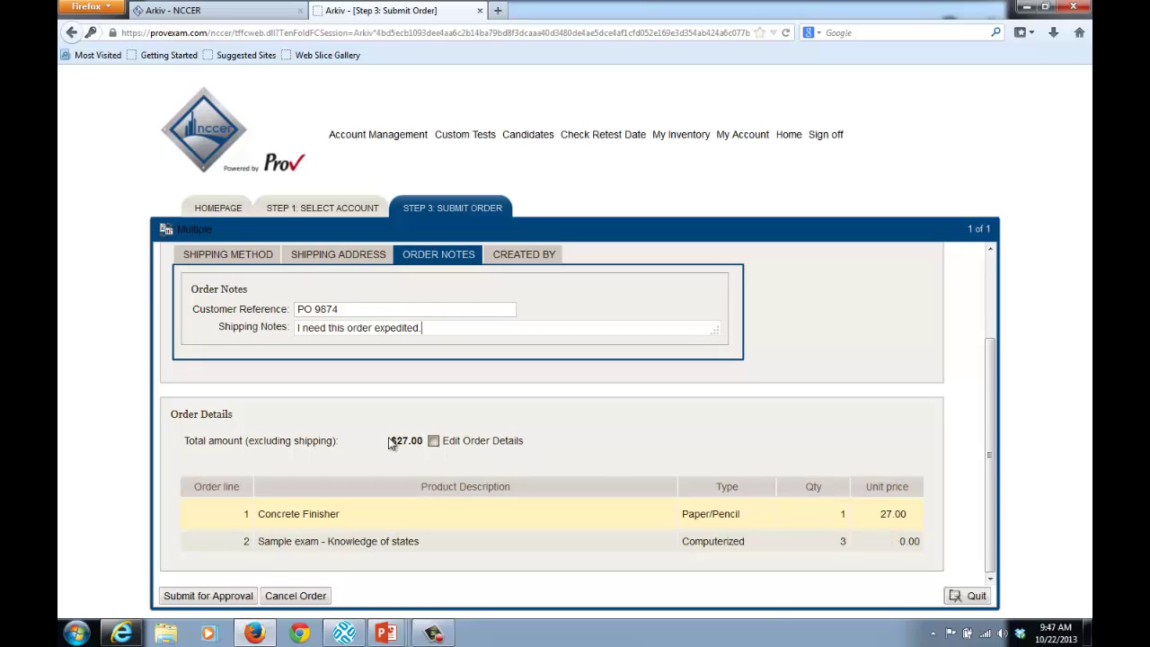
left_click_drag(389, 442, 426, 440)
left_click(388, 444)
left_click(210, 597)
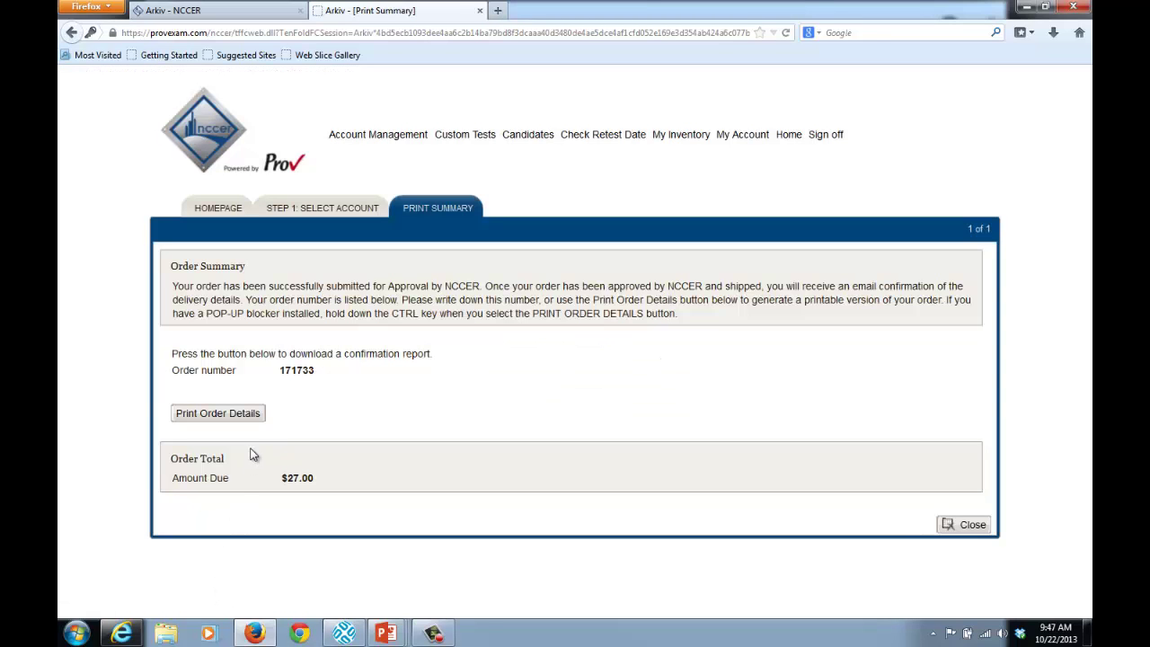
left_click(245, 420)
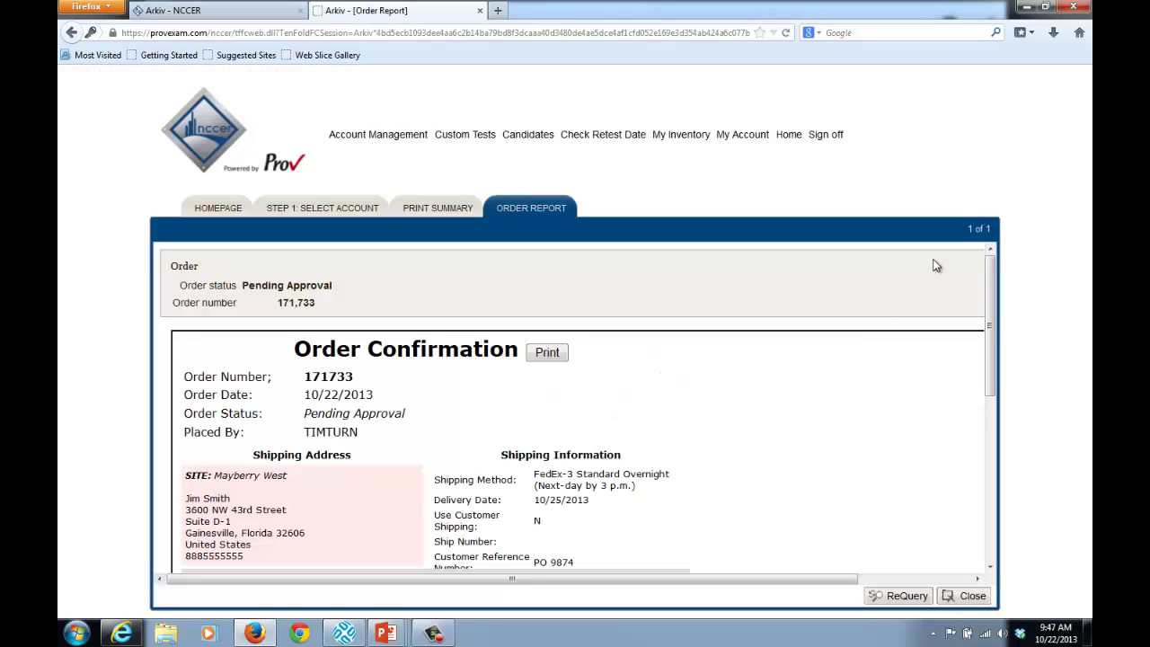
Step: Review the order confirmation's shipping information, order notes and ordered assessments
left_click_drag(989, 286, 990, 293)
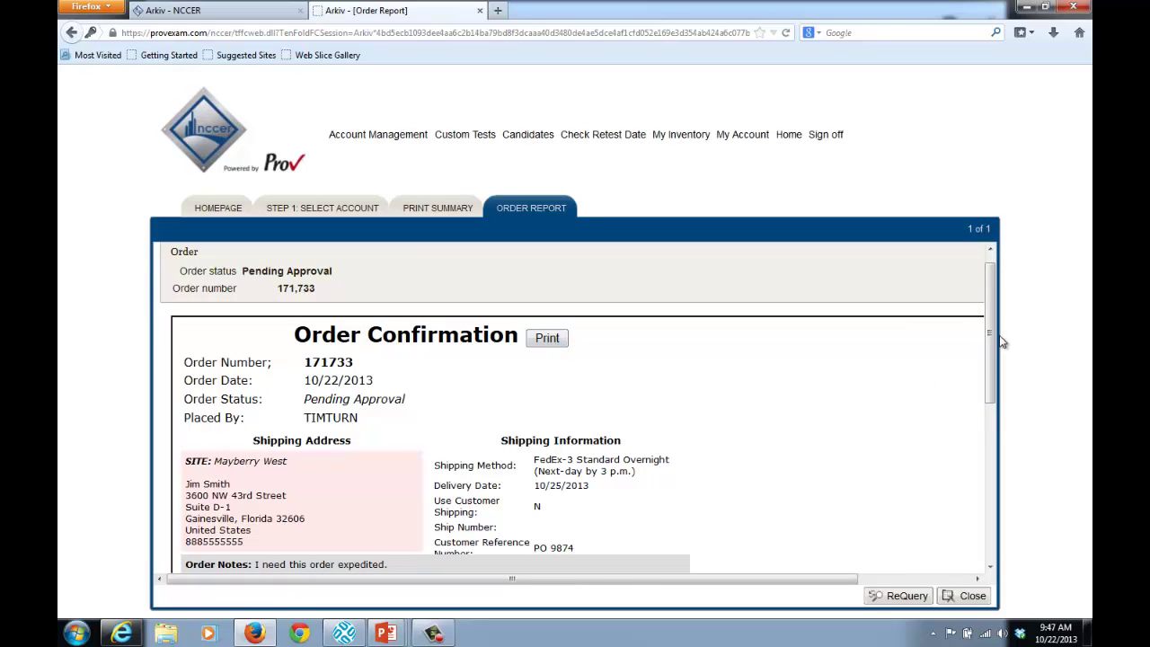
left_click_drag(989, 329, 1001, 365)
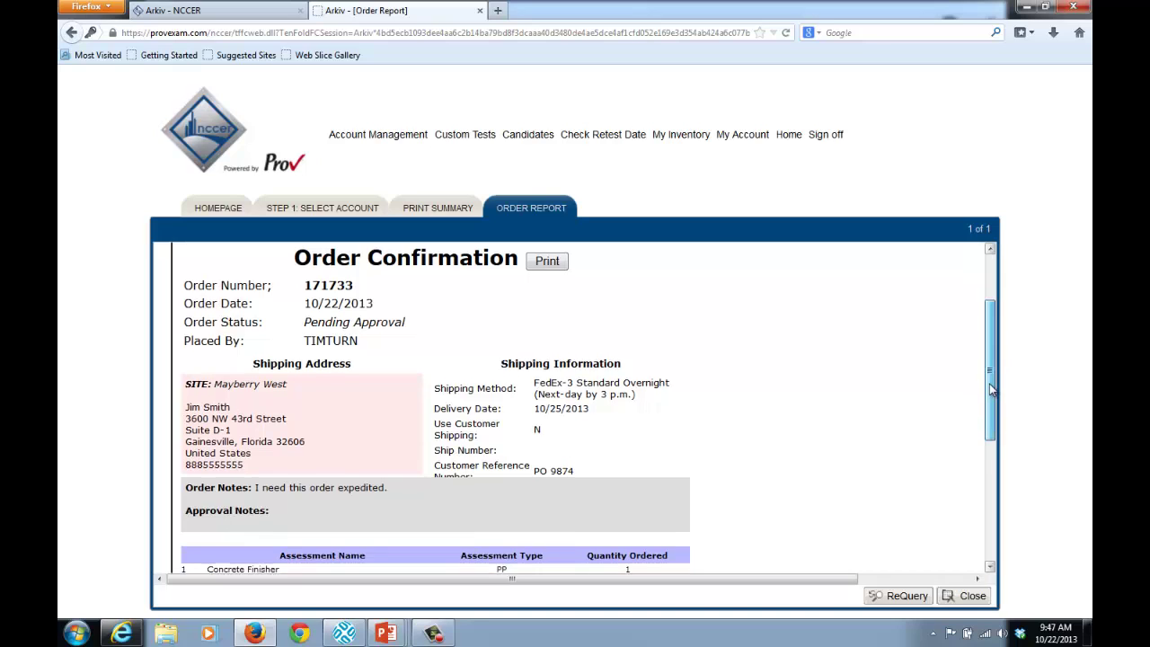
scroll(633, 375, "down", 3)
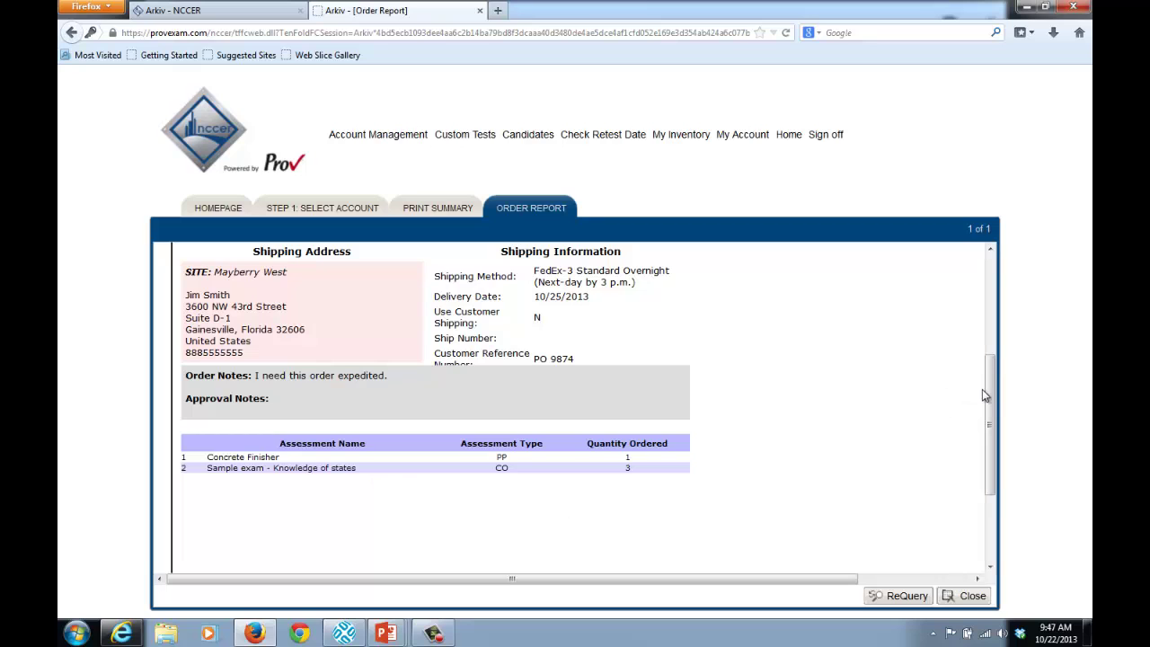
left_click_drag(985, 396, 985, 296)
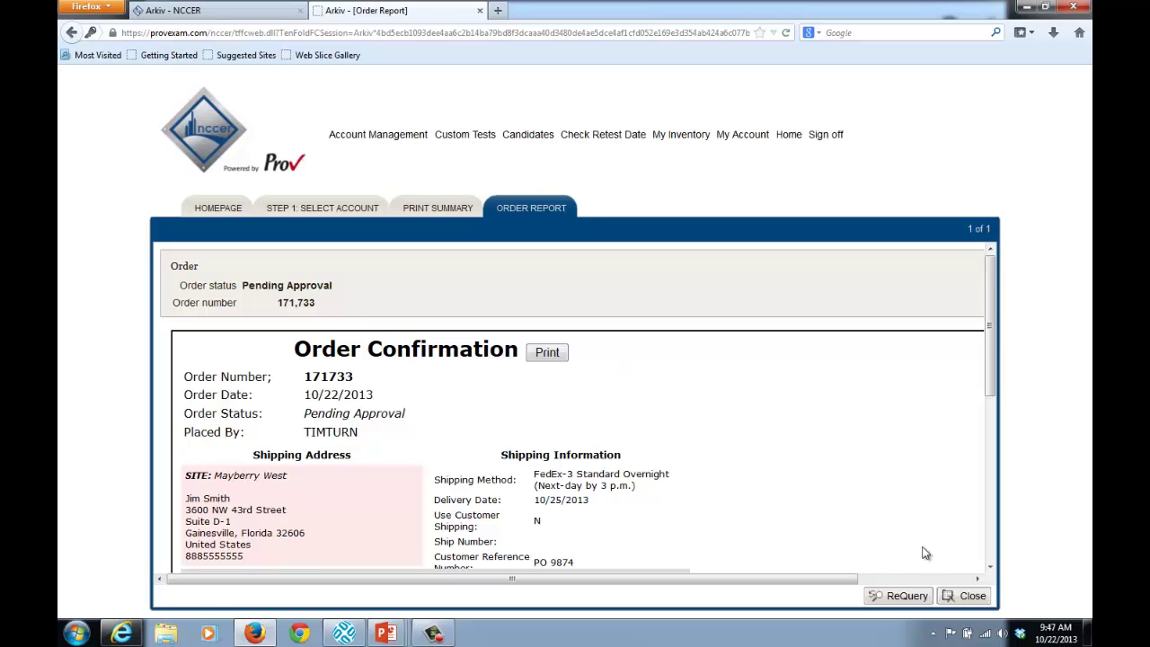
Step: Close the order report and the print summary, and exit ordering to return to the homepage
left_click(979, 600)
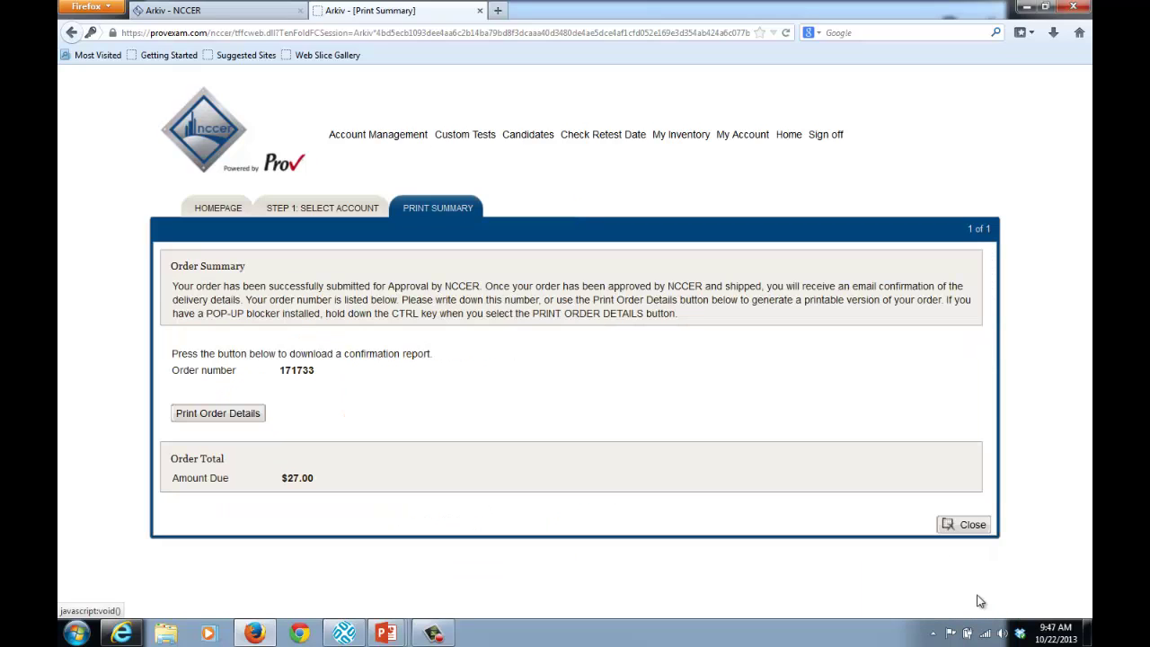
left_click(975, 530)
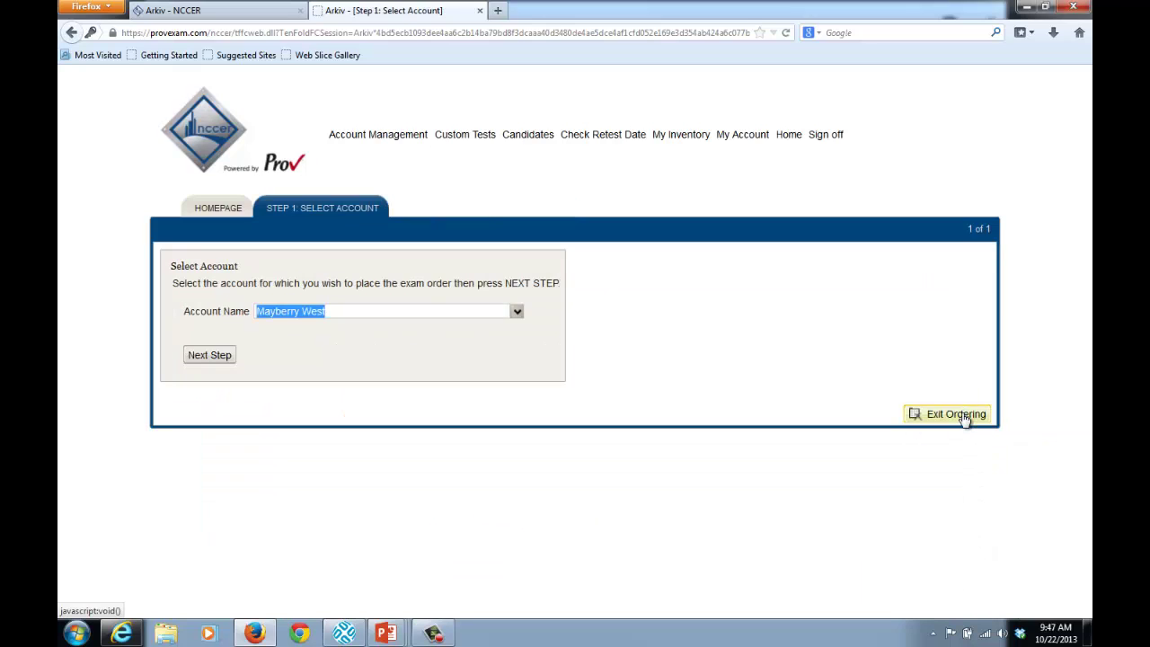
left_click(962, 417)
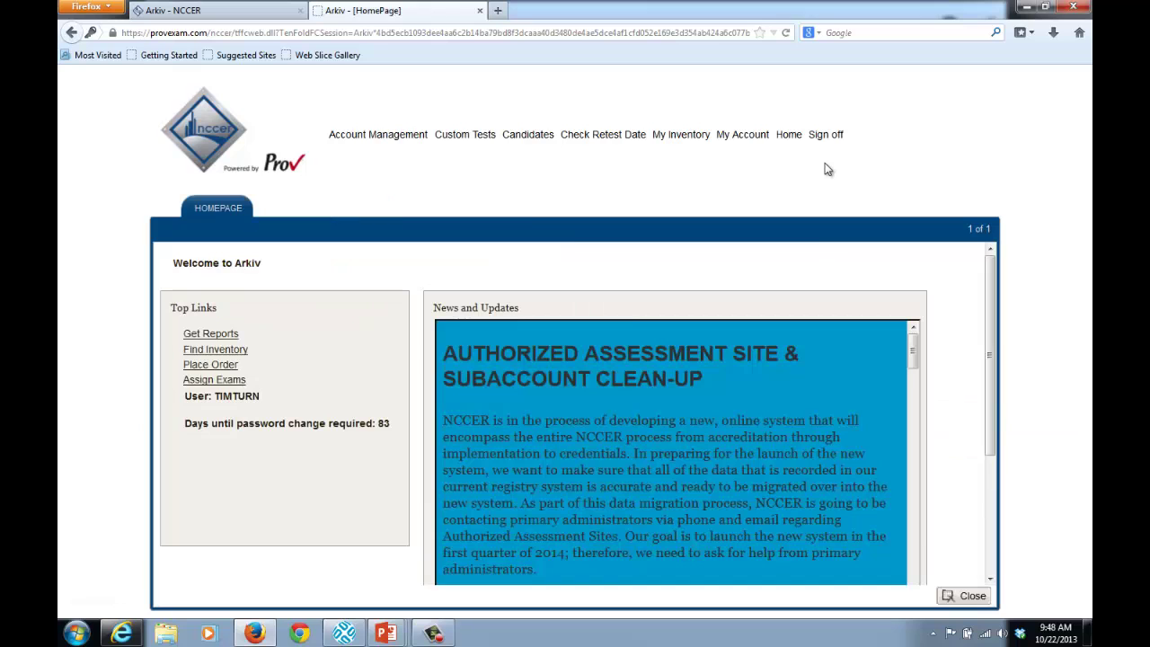
Step: Search the inventory orders by the partial customer reference "98" with the order status set to ALL
left_click(684, 137)
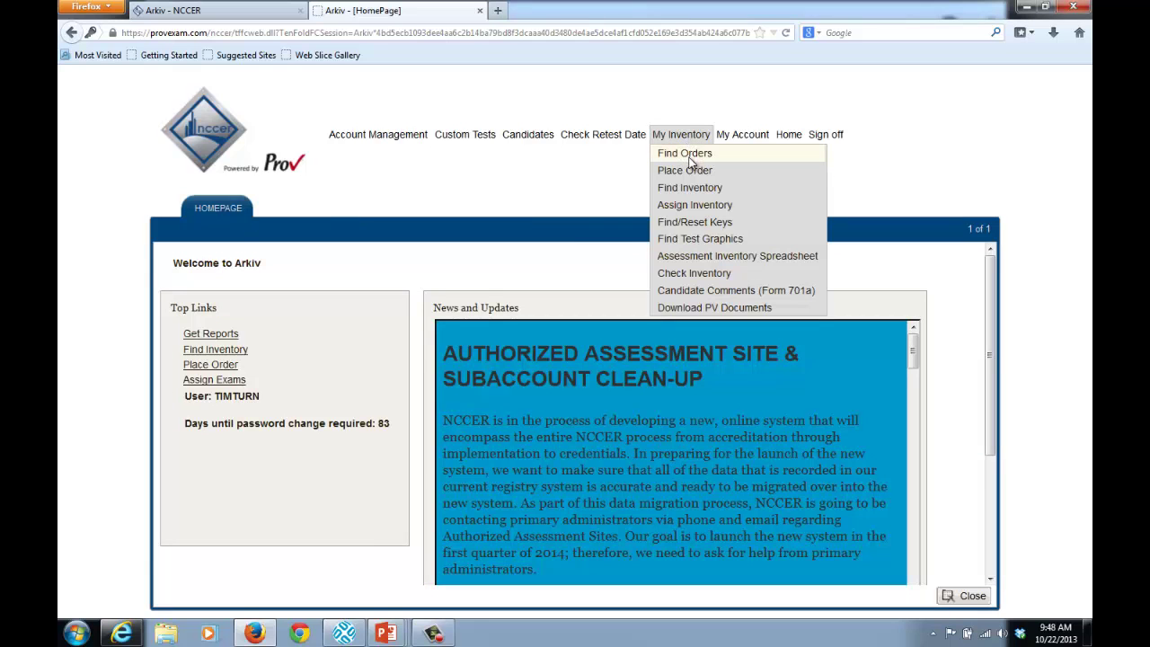
left_click(689, 154)
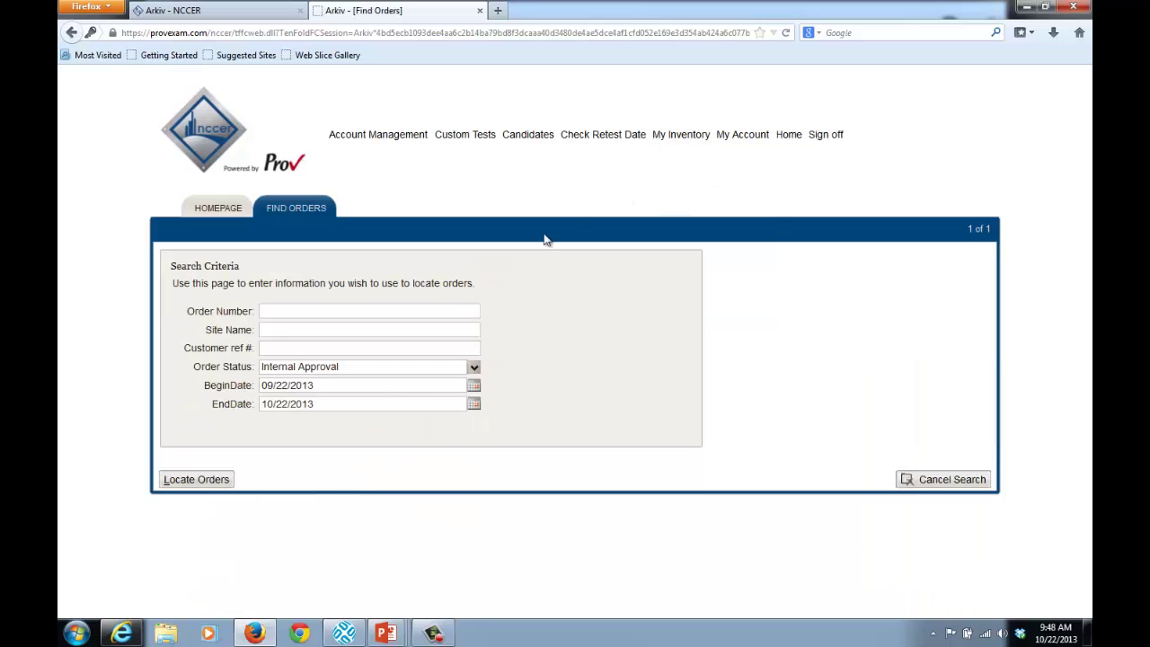
left_click(435, 349)
type("98")
left_click(473, 370)
left_click(435, 399)
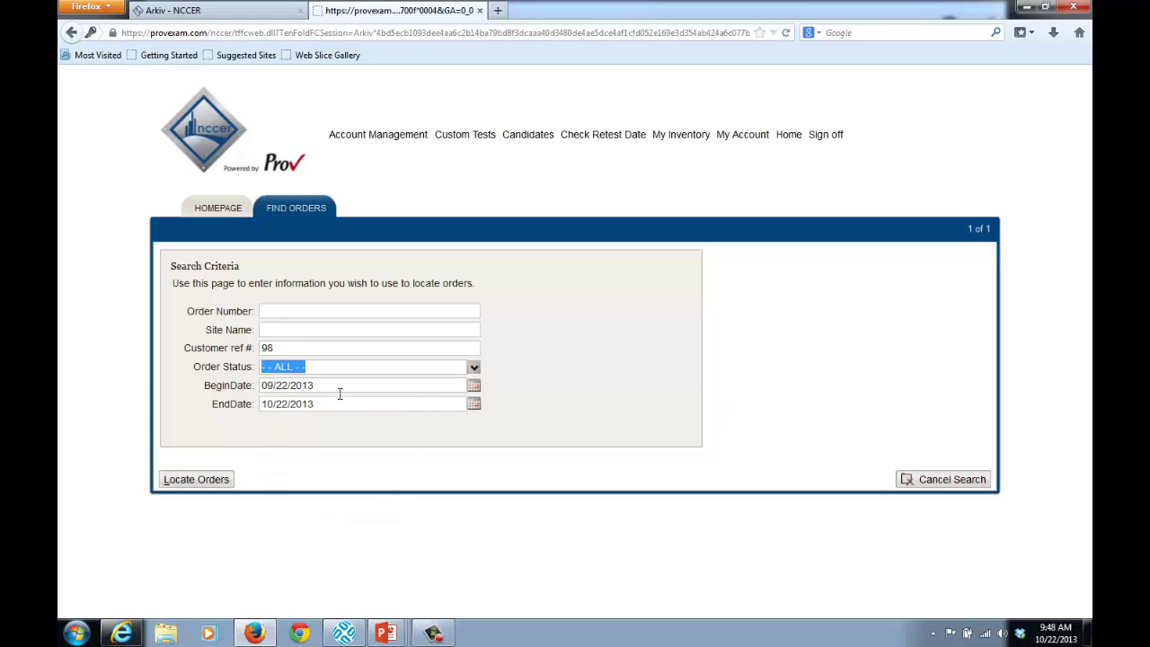
left_click(195, 479)
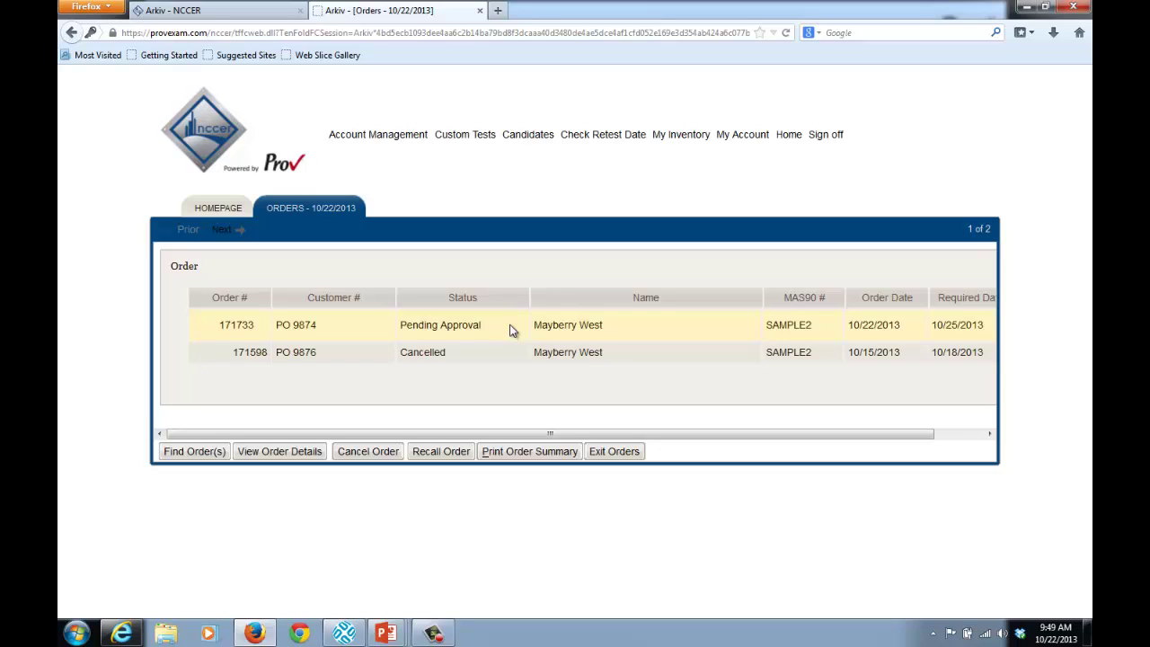
Step: View the details of the Pending Approval order for Mayberry West and check its shipping, order notes and exam lines
left_click(290, 456)
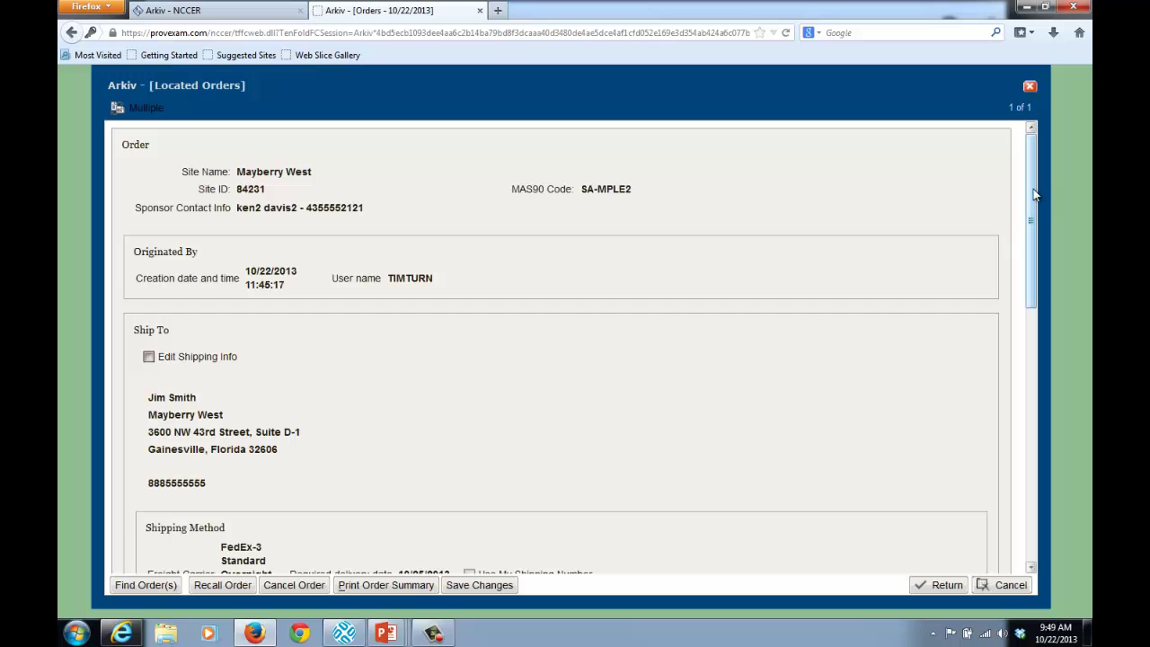
left_click_drag(1033, 200, 1082, 386)
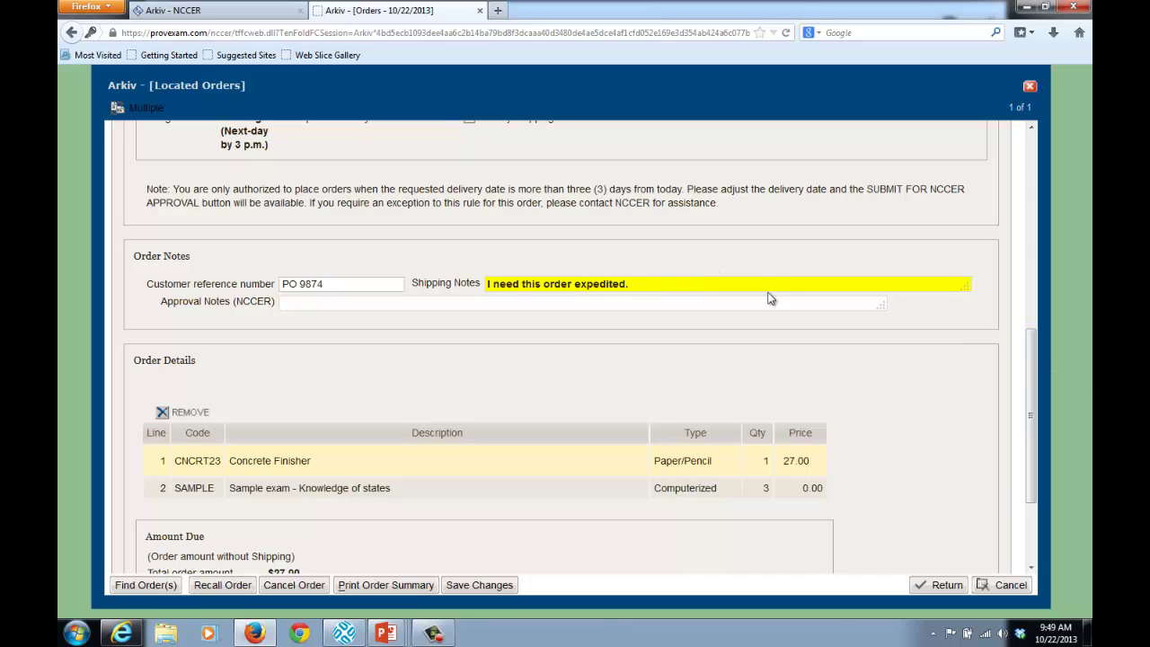
scroll(1032, 363, "down", 2)
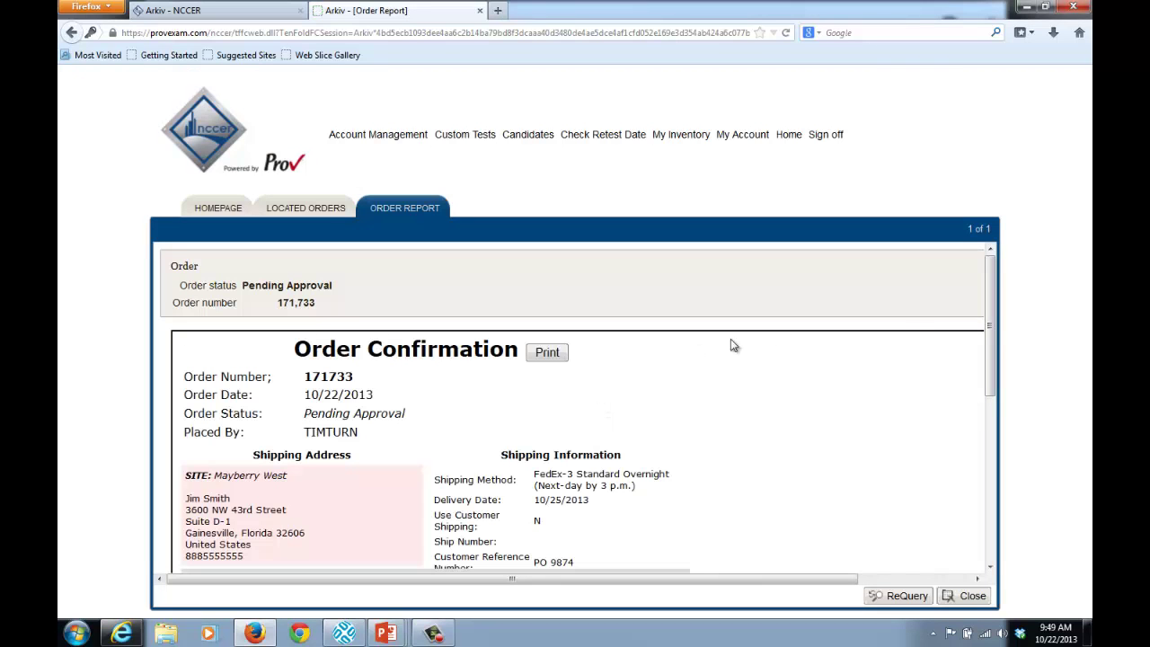
Step: Review the located order's printable summary, and close it to return to the list of found orders
left_click_drag(993, 327, 993, 386)
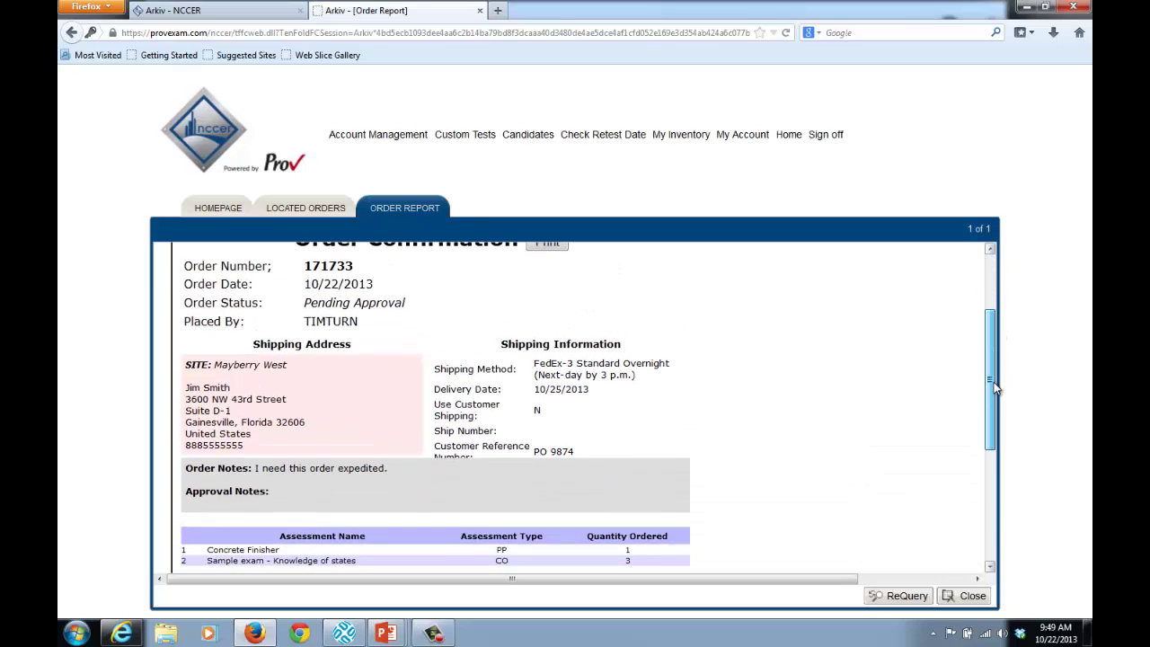
scroll(993, 411, "up", 3)
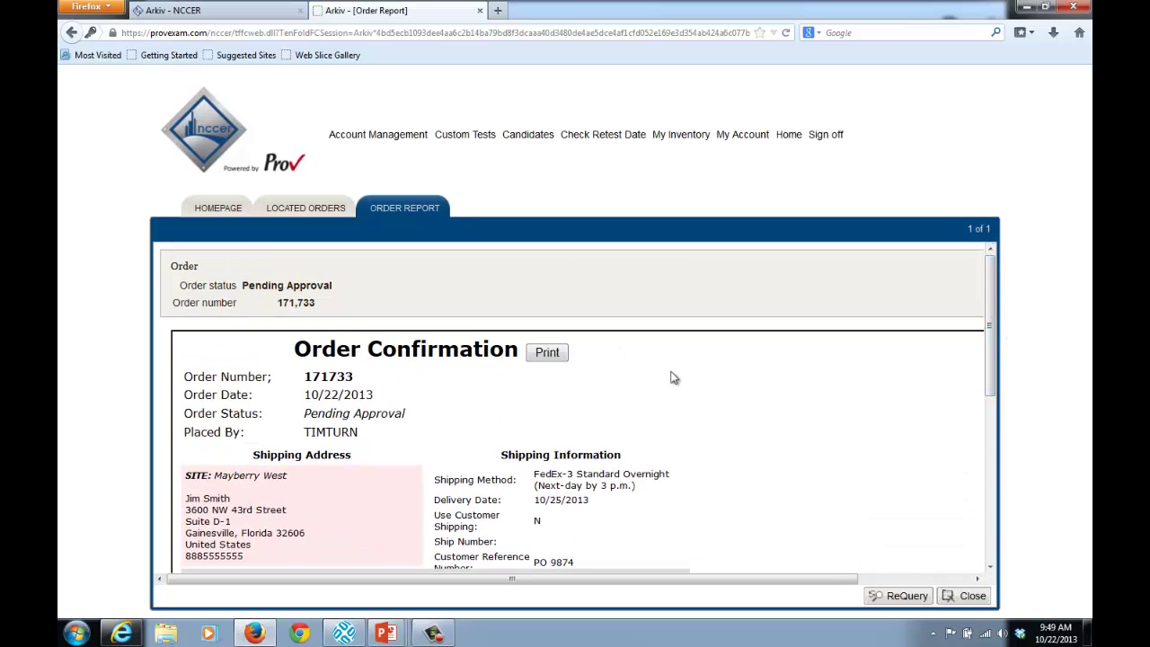
left_click(971, 596)
left_click(970, 595)
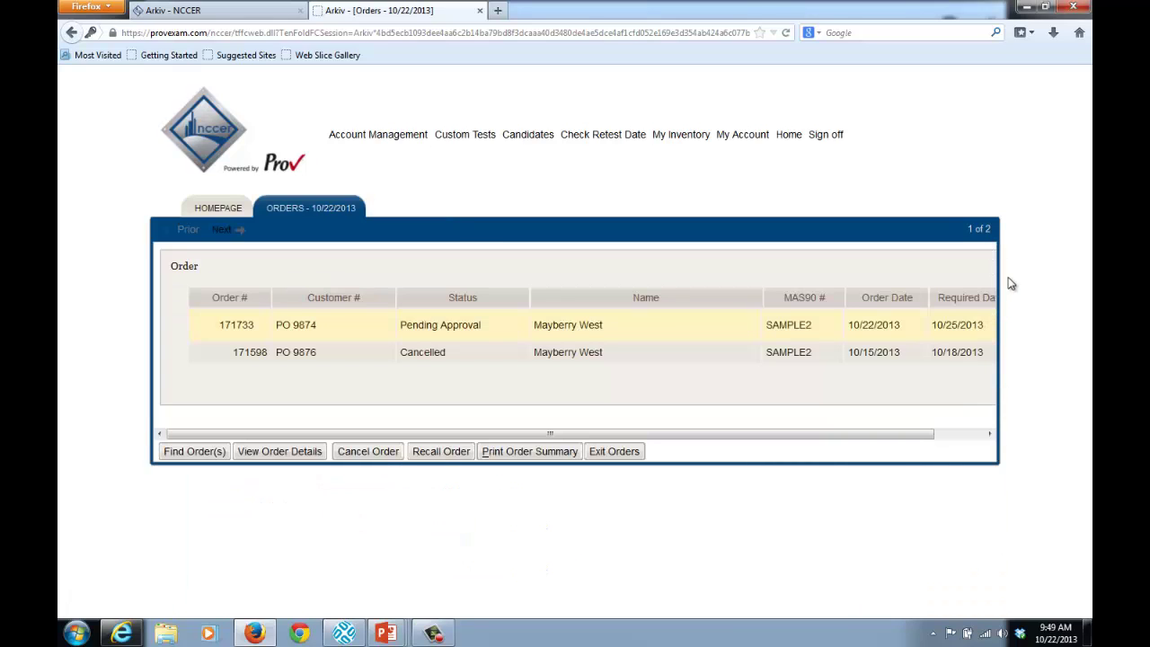